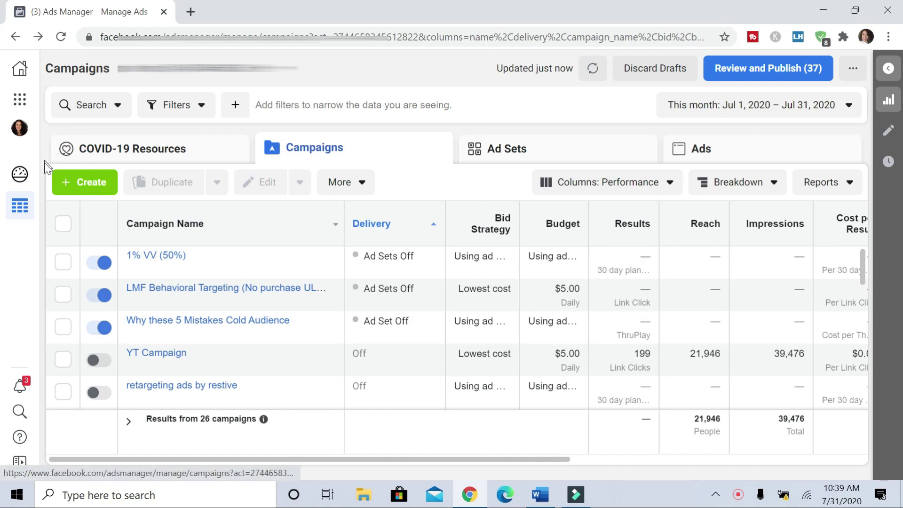
Create a new campaign with Conversions as the objective and scroll to its campaign settings
{"action": "left_click", "coordinate": [82, 184]}
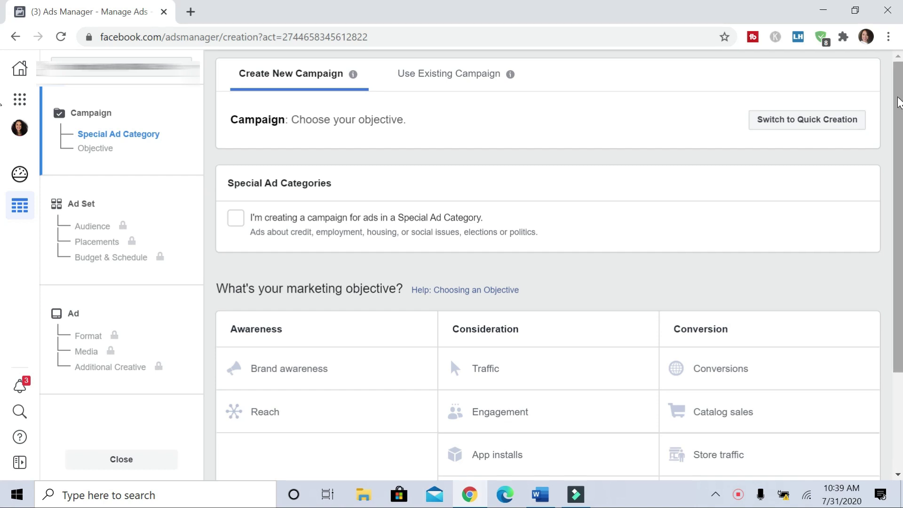
{"action": "left_click_drag", "start_coordinate": [899, 102], "coordinate": [898, 249]}
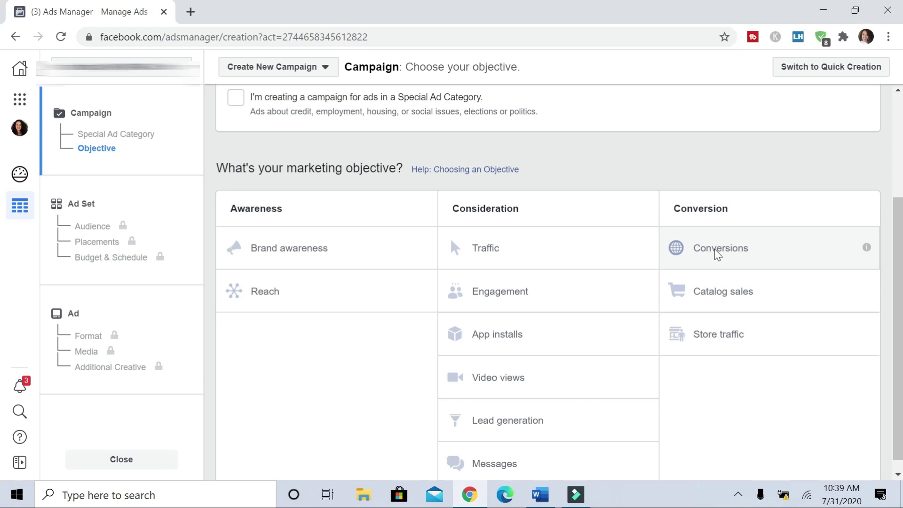
{"action": "left_click", "coordinate": [717, 254]}
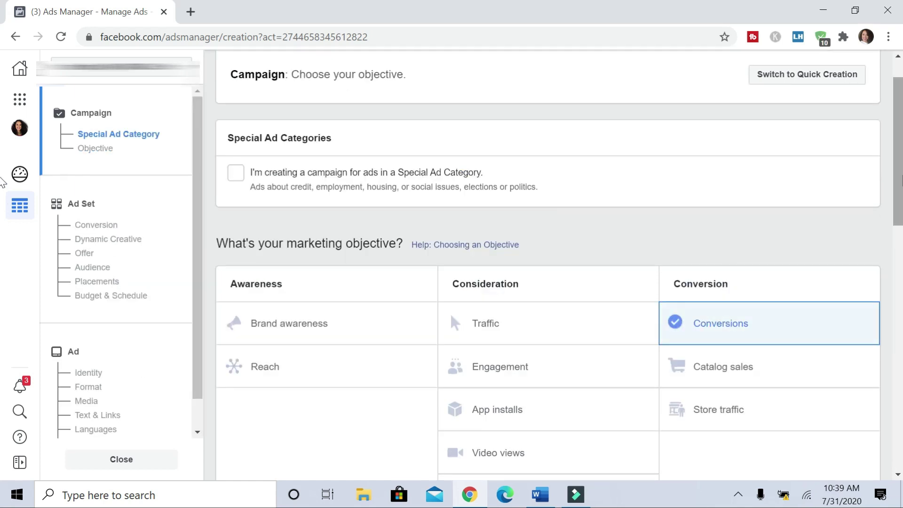
{"action": "scroll", "coordinate": [900, 180], "scroll_direction": "down", "scroll_amount": 1}
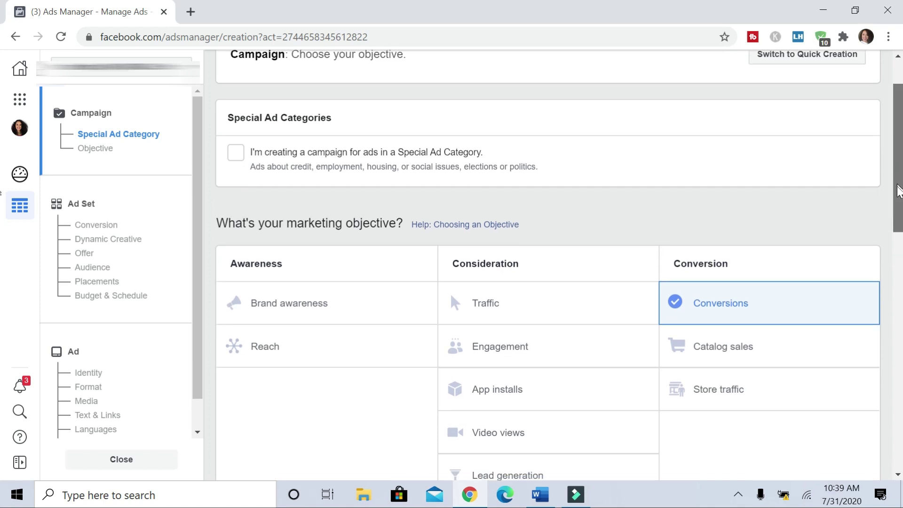
{"action": "scroll", "coordinate": [2, 222], "scroll_direction": "down", "scroll_amount": 10}
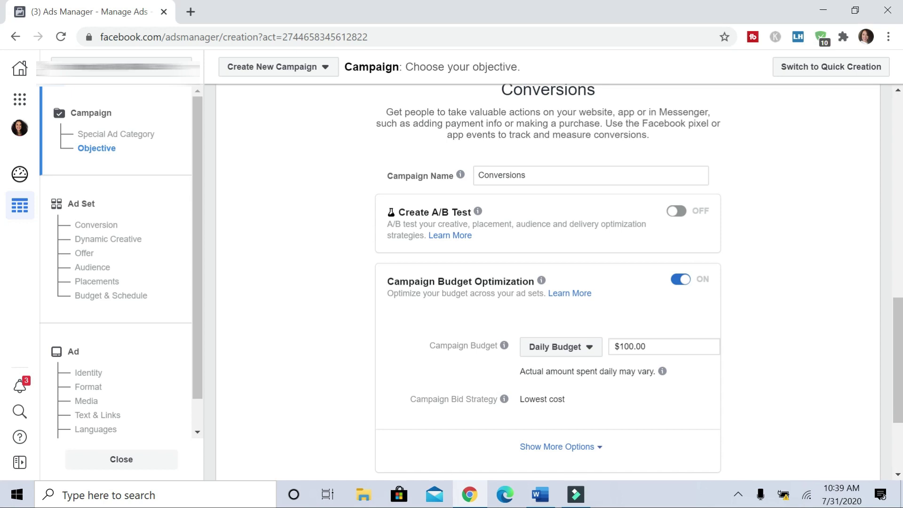
Rename the campaign to 'Test Campaign'
{"action": "key", "text": "Tab"}
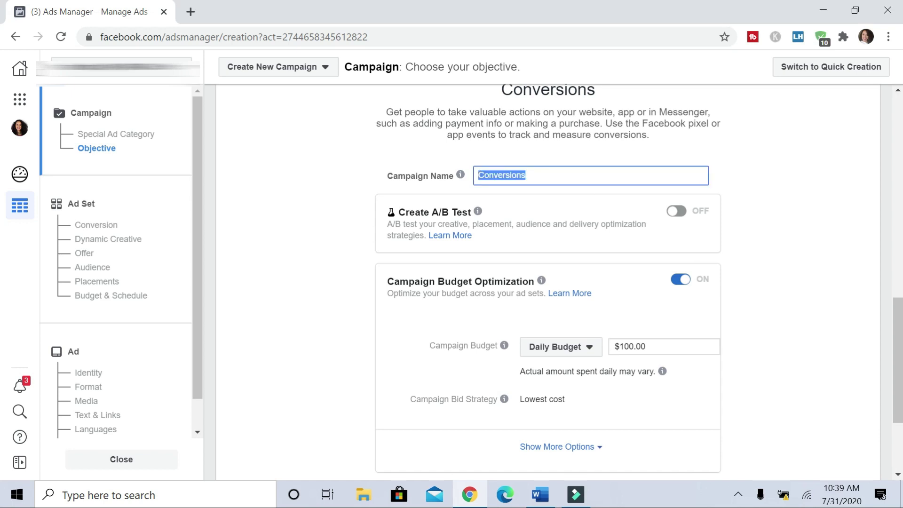
{"action": "type", "text": "Test Camp"}
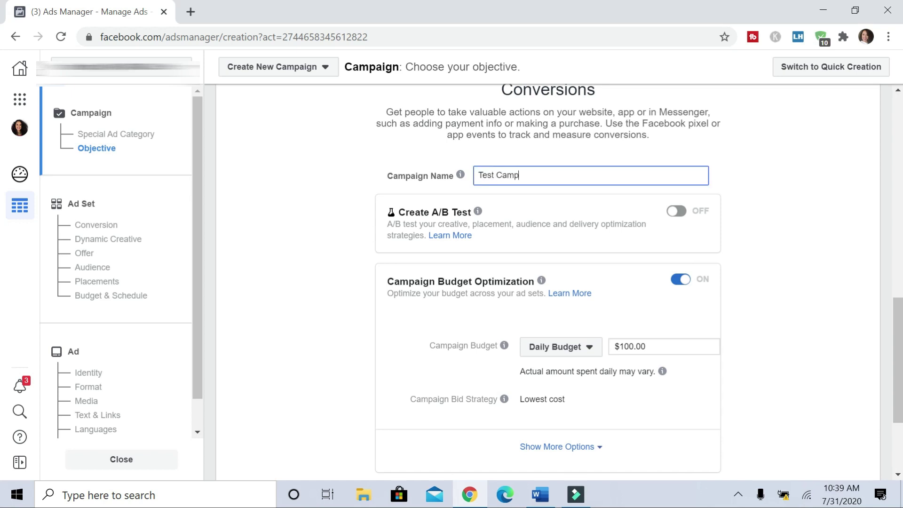
{"action": "type", "text": "aign"}
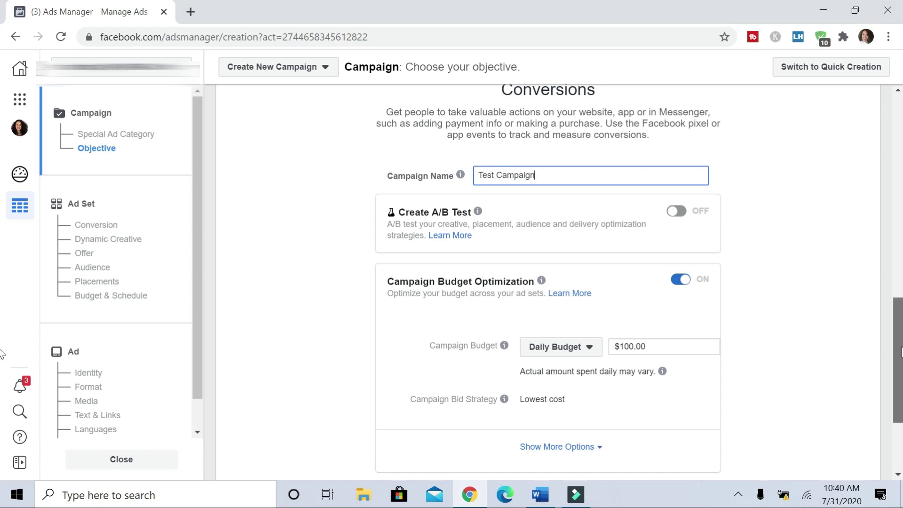
{"action": "scroll", "coordinate": [900, 352], "scroll_direction": "down", "scroll_amount": 1}
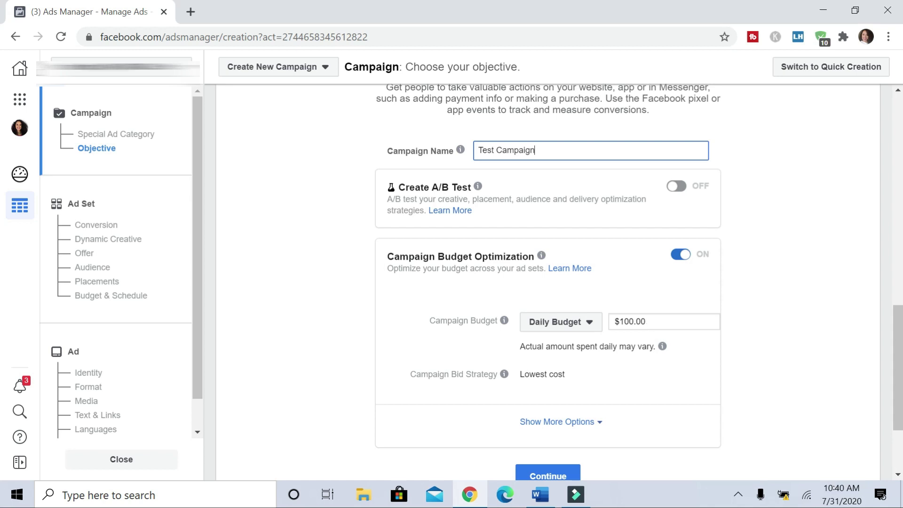
Change the daily budget from $100.00 to 5.00 and continue to the ad set
{"action": "left_click", "coordinate": [663, 321]}
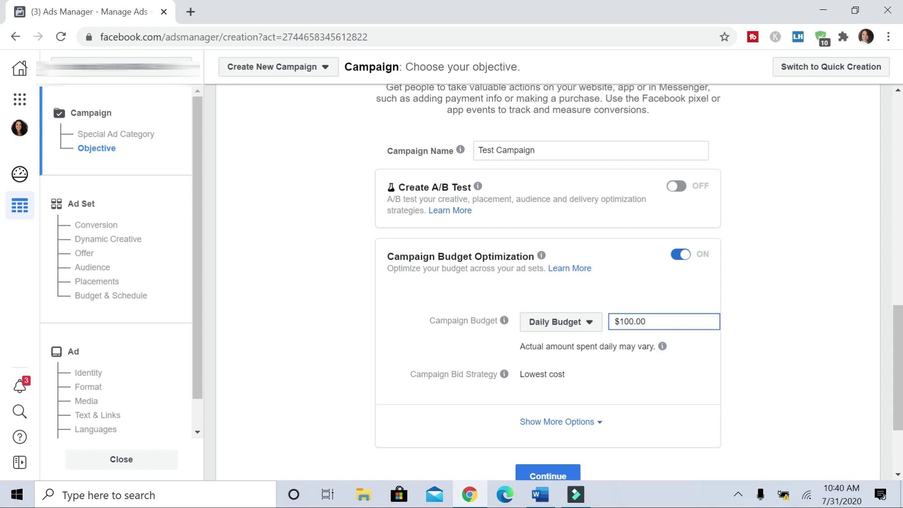
{"action": "left_click_drag", "start_coordinate": [647, 321], "coordinate": [616, 323]}
{"action": "key", "text": "BackSpace"}
{"action": "type", "text": "5.00"}
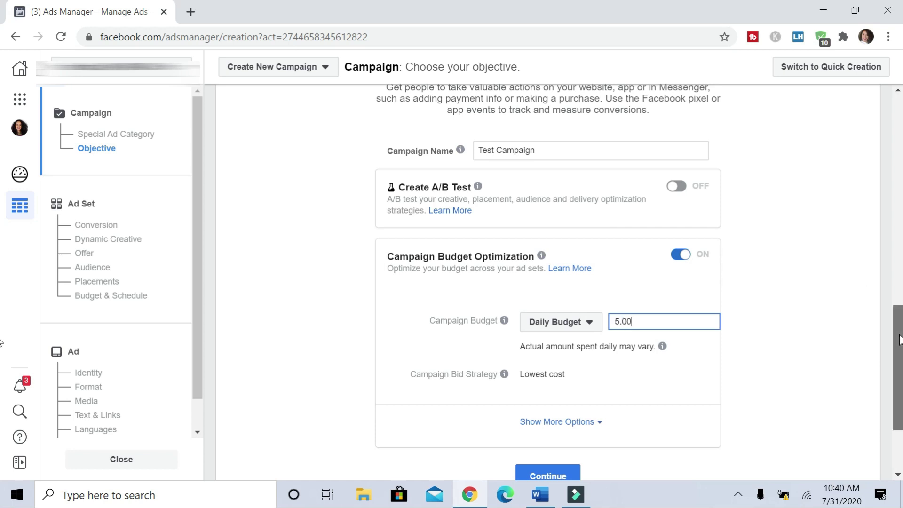
{"action": "left_click_drag", "start_coordinate": [899, 338], "coordinate": [899, 356]}
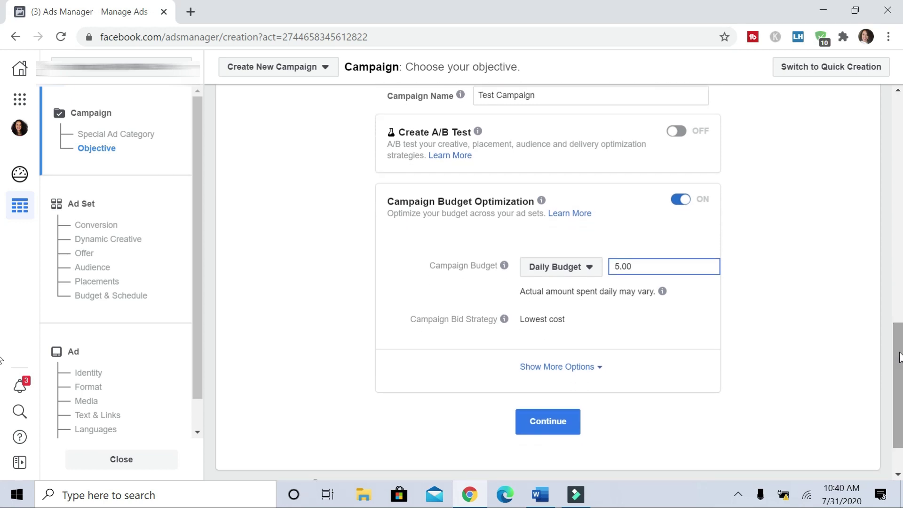
{"action": "left_click", "coordinate": [546, 425]}
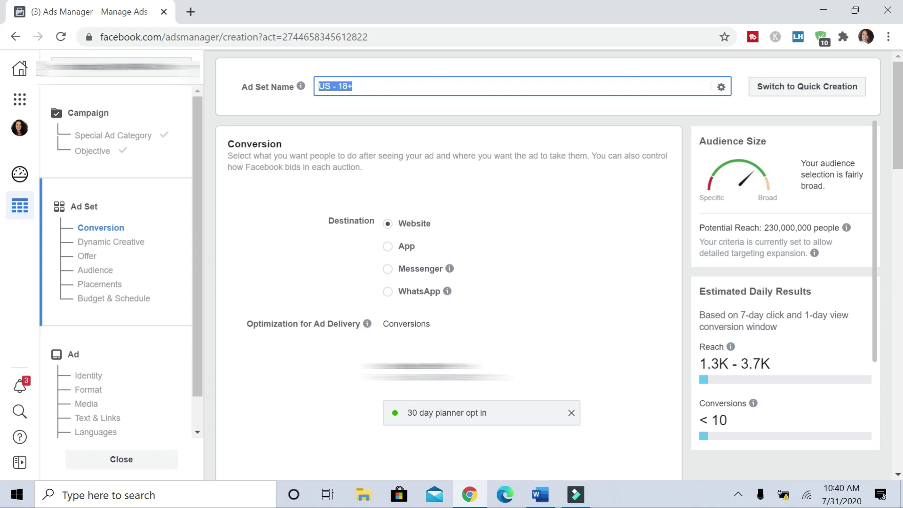
Name the ad set 'Test Ad Set' and scroll to the Conversion section
{"action": "type", "text": "Test Ad Set"}
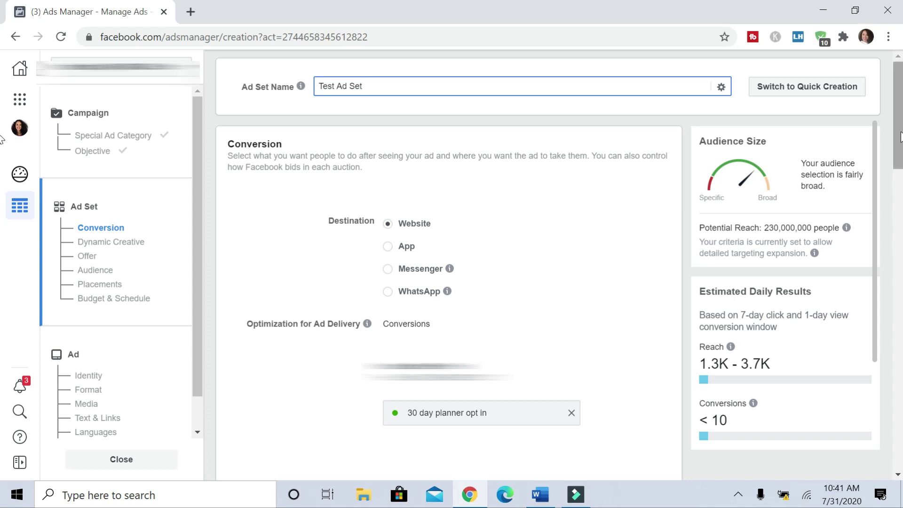
{"action": "scroll", "coordinate": [900, 137], "scroll_direction": "down", "scroll_amount": 2}
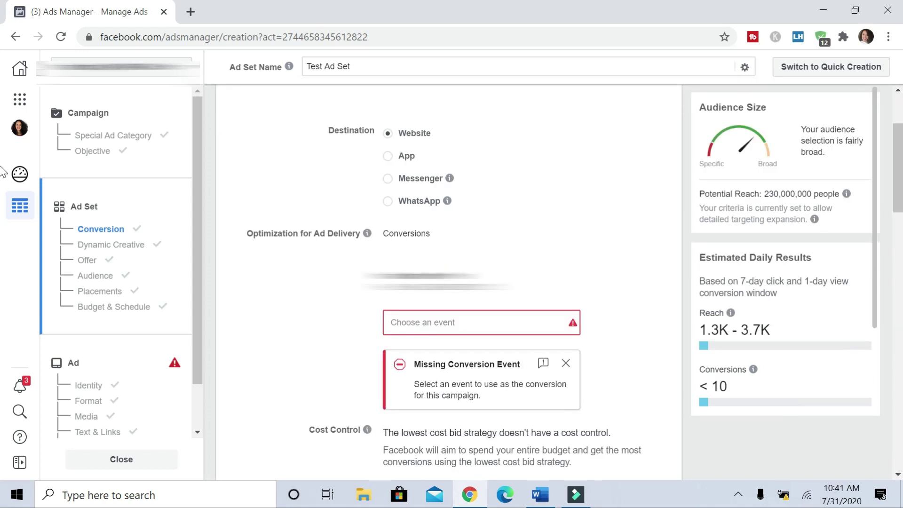
{"action": "mouse_move", "coordinate": [573, 323]}
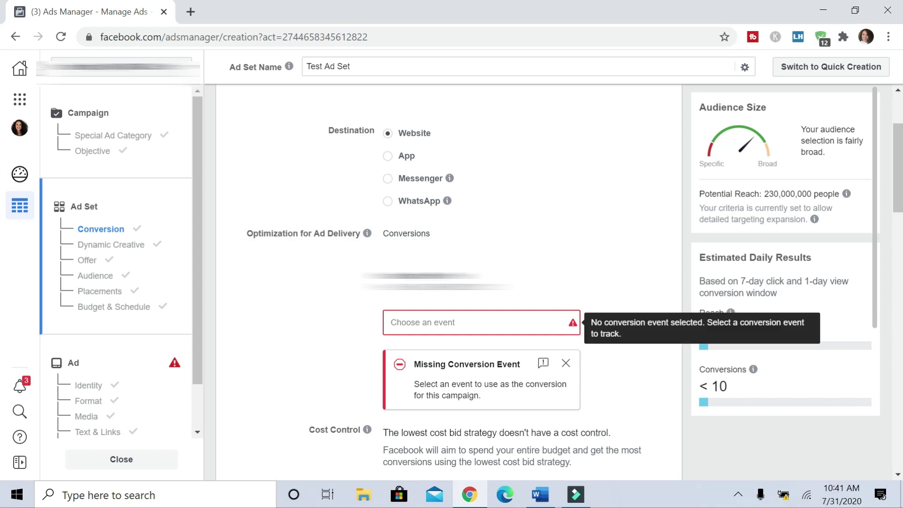
{"action": "mouse_move", "coordinate": [612, 234]}
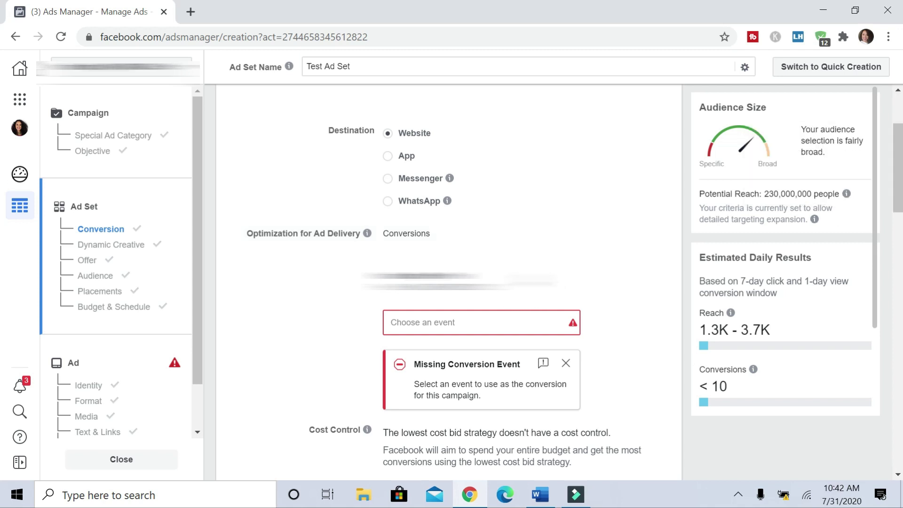
Select Initiate Checkout as the ad set's conversion event
{"action": "scroll", "coordinate": [900, 155], "scroll_direction": "down", "scroll_amount": 2}
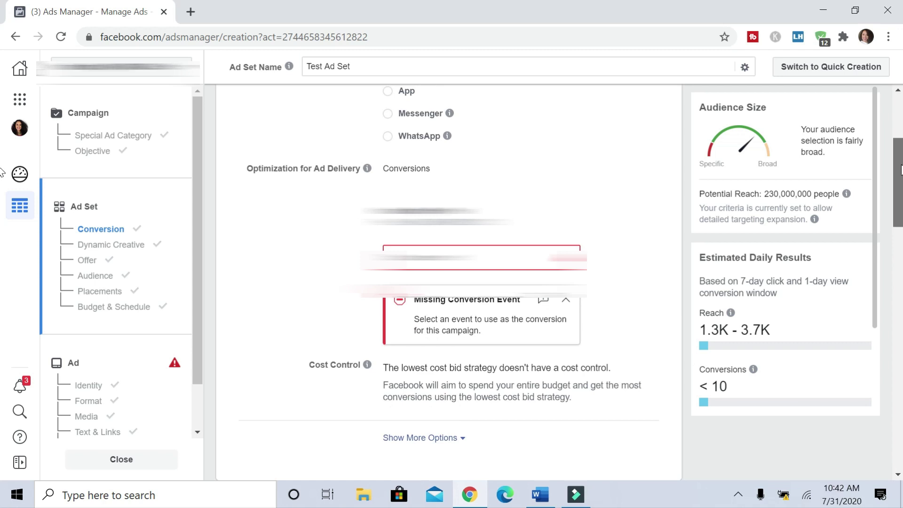
{"action": "left_click", "coordinate": [470, 257]}
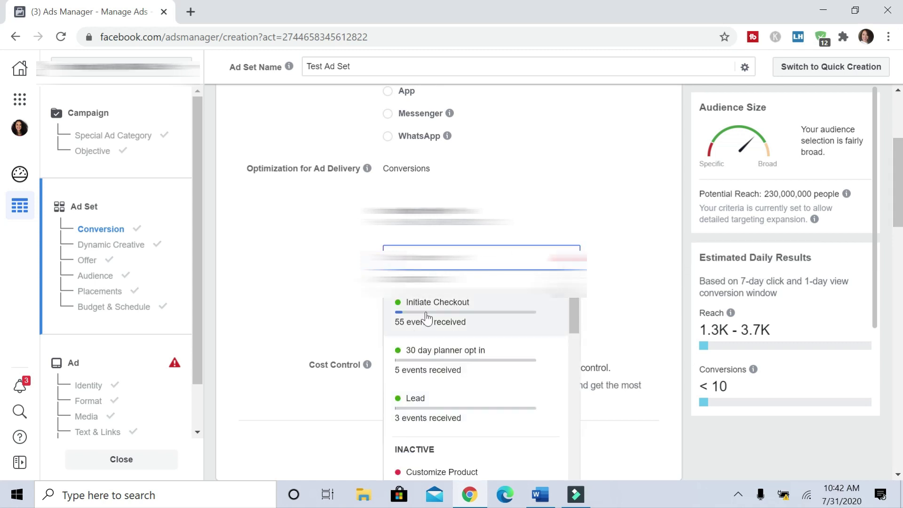
{"action": "mouse_move", "coordinate": [427, 316]}
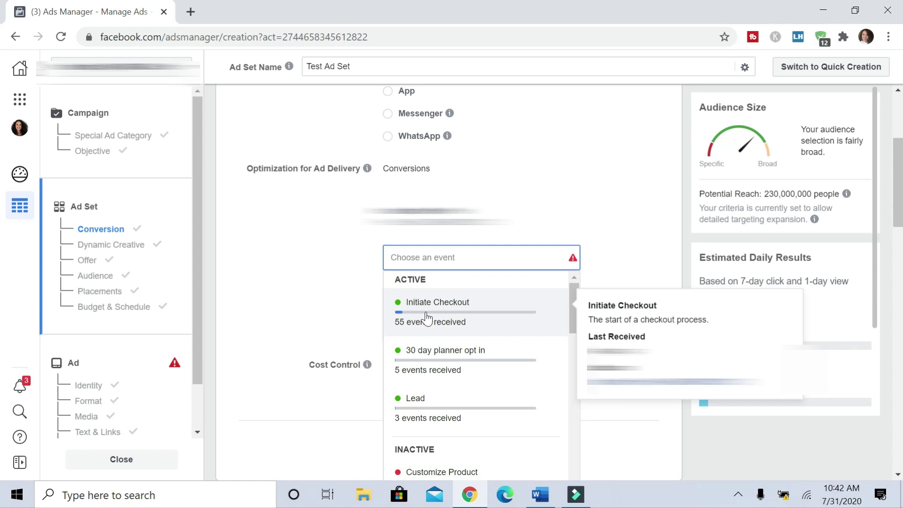
{"action": "left_click", "coordinate": [427, 316]}
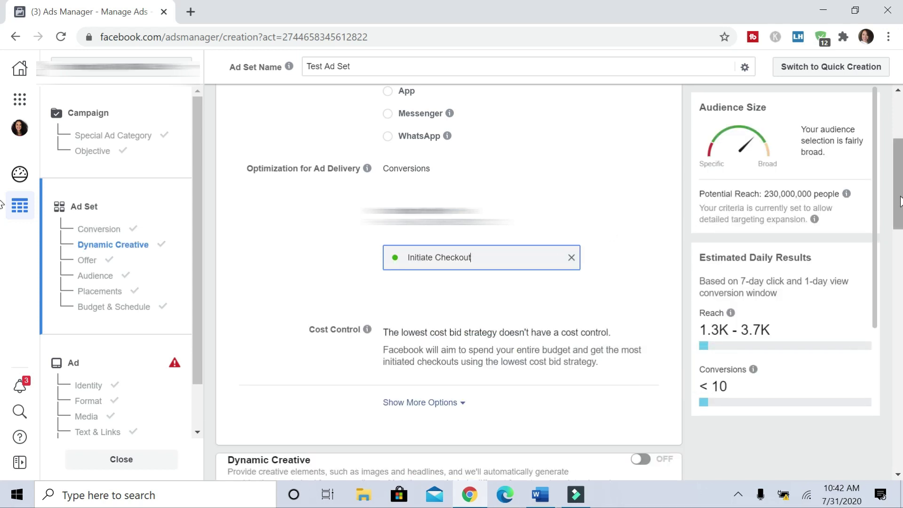
{"action": "left_click_drag", "start_coordinate": [899, 202], "coordinate": [900, 308]}
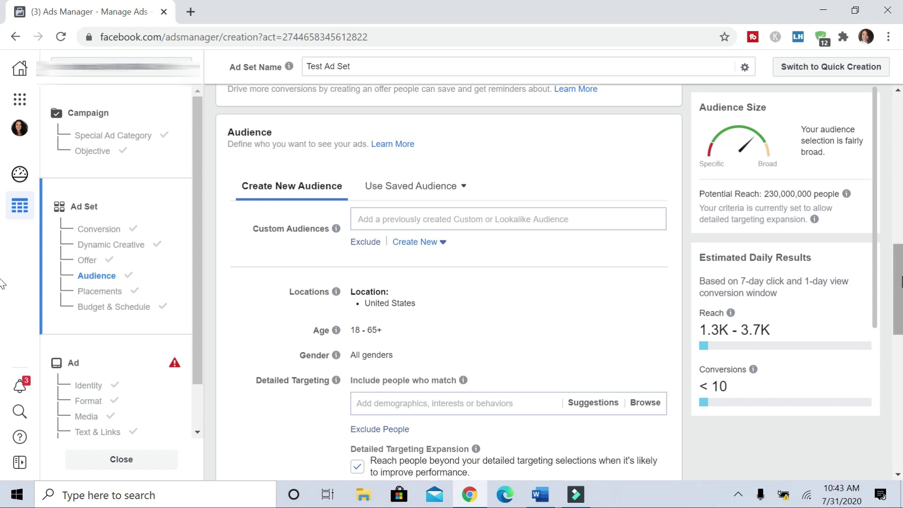
Add United Kingdom as an included location alongside United States
{"action": "scroll", "coordinate": [899, 288], "scroll_direction": "down", "scroll_amount": 1}
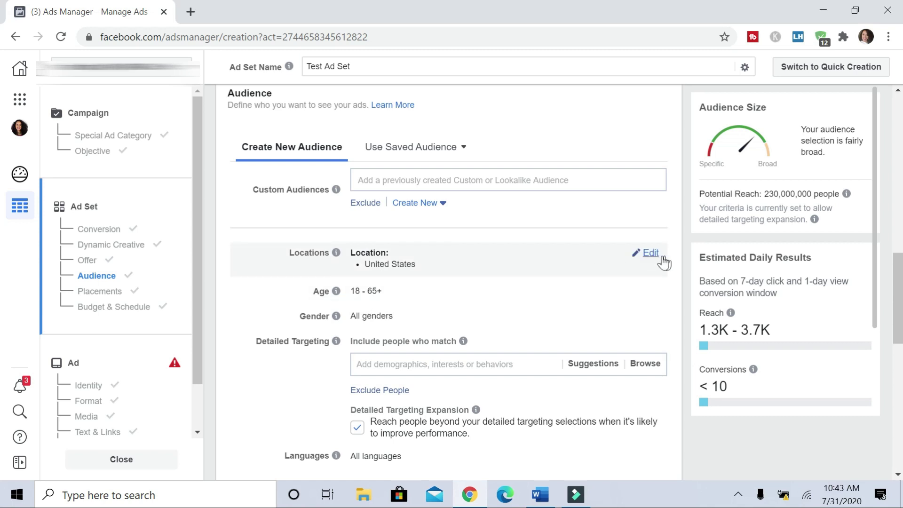
{"action": "left_click", "coordinate": [651, 253]}
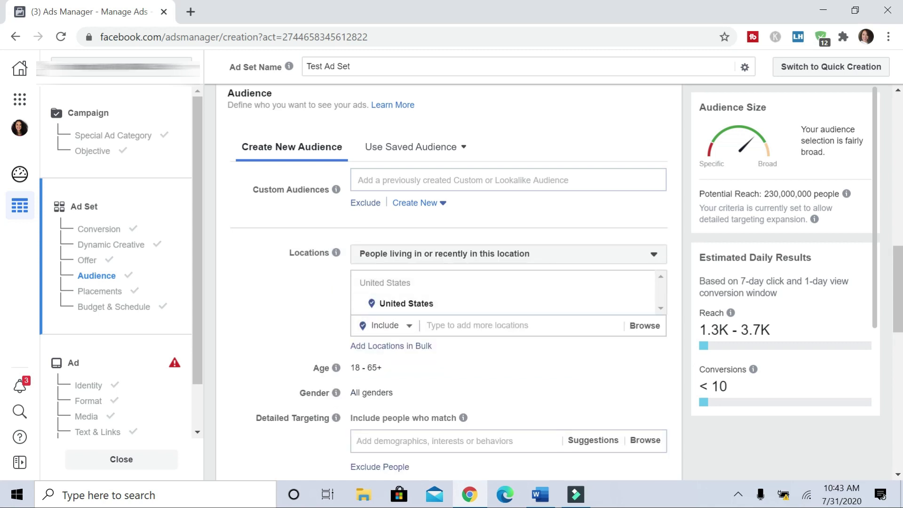
{"action": "left_click", "coordinate": [483, 331]}
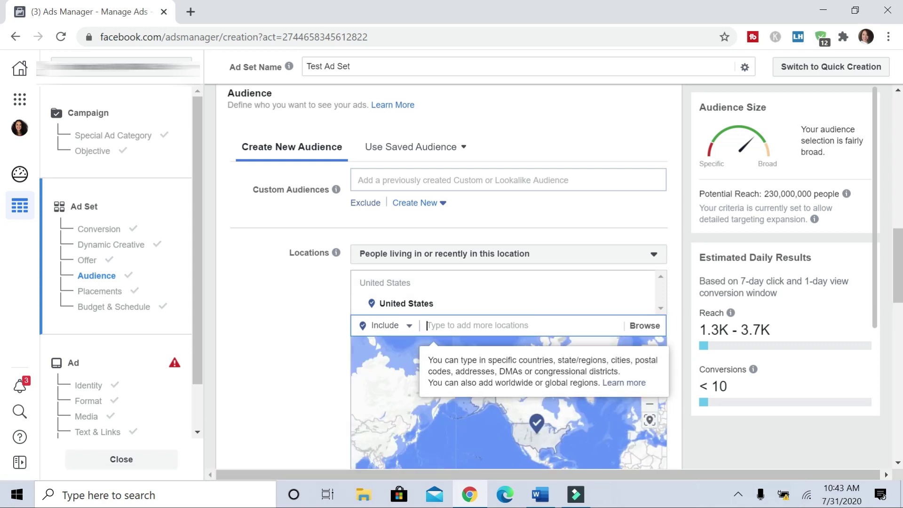
{"action": "type", "text": "U"}
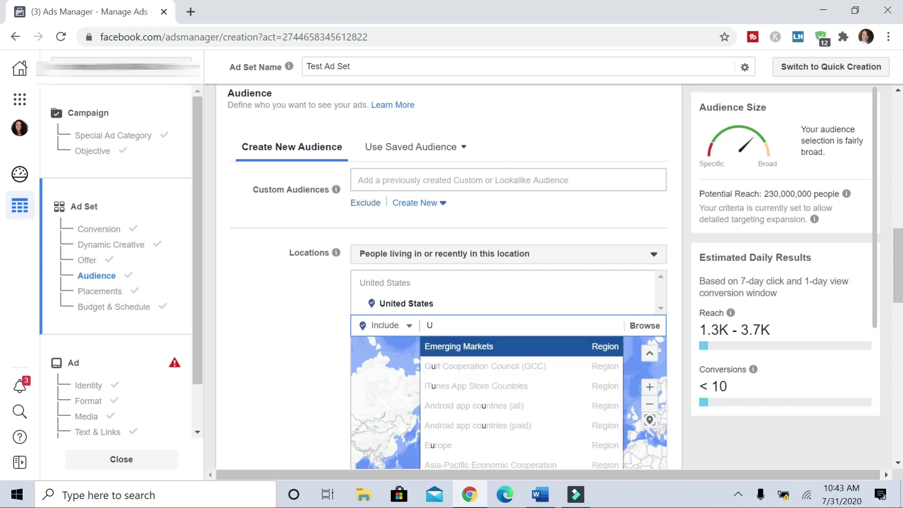
{"action": "type", "text": "nited K"}
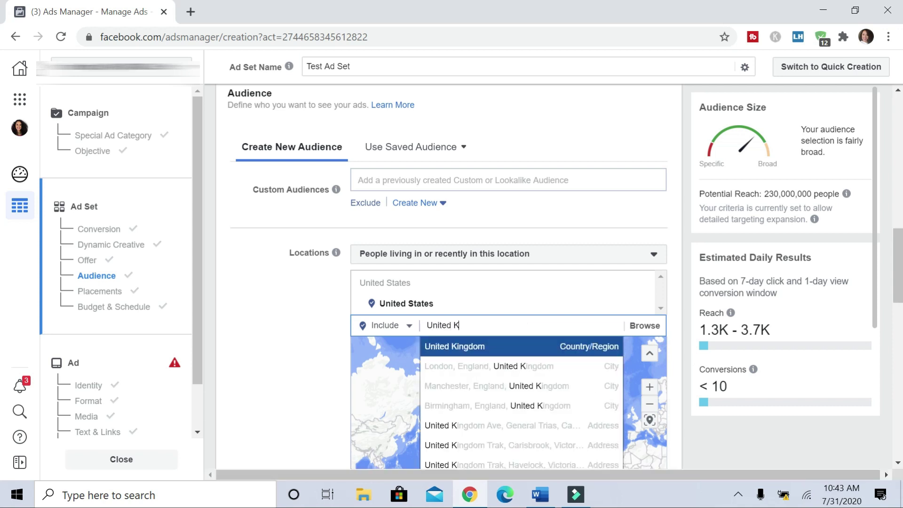
{"action": "left_click", "coordinate": [477, 347]}
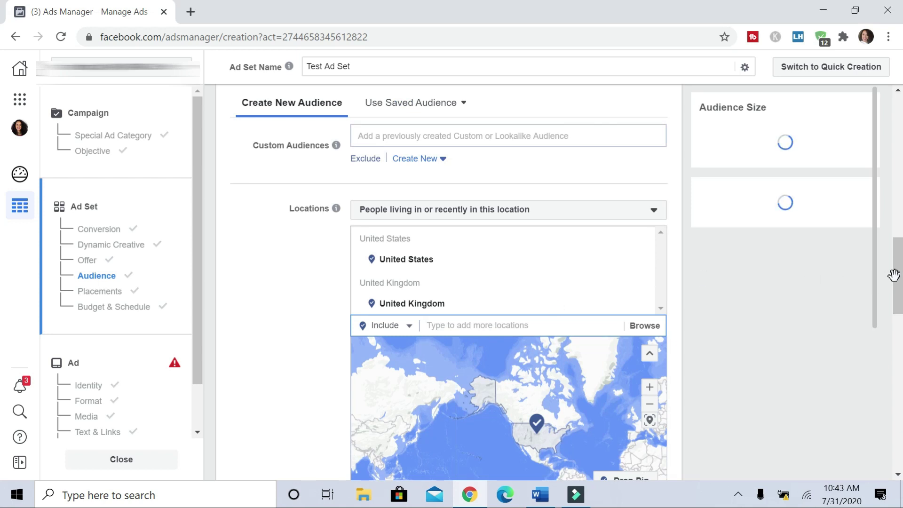
{"action": "left_click", "coordinate": [409, 330]}
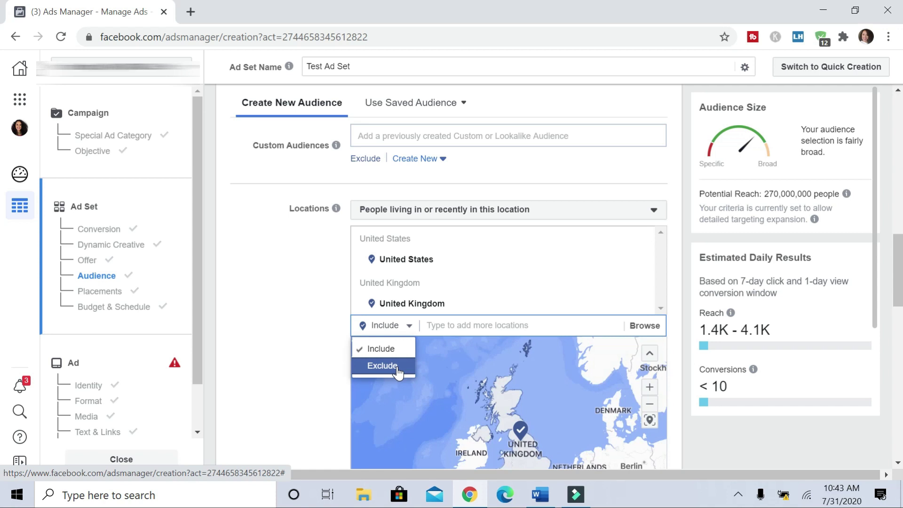
{"action": "left_click", "coordinate": [288, 304]}
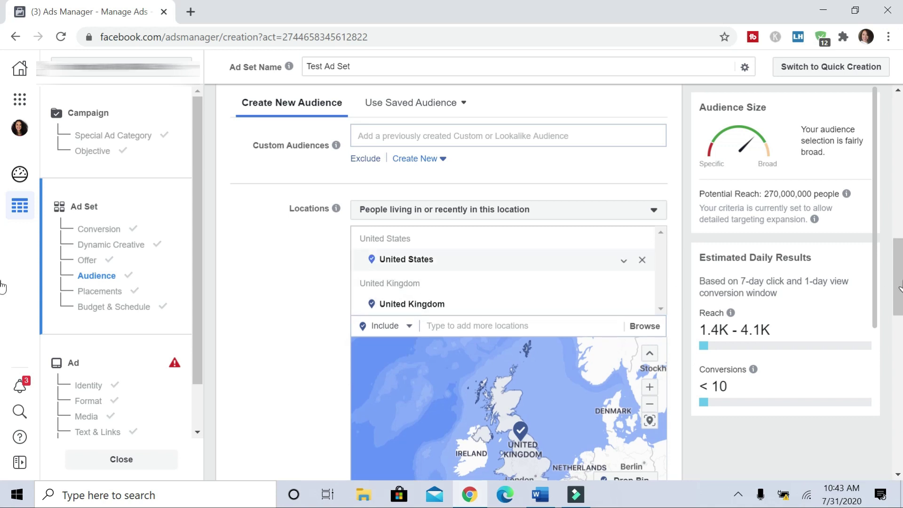
{"action": "left_click_drag", "start_coordinate": [898, 272], "coordinate": [897, 348]}
{"action": "left_click", "coordinate": [651, 176]}
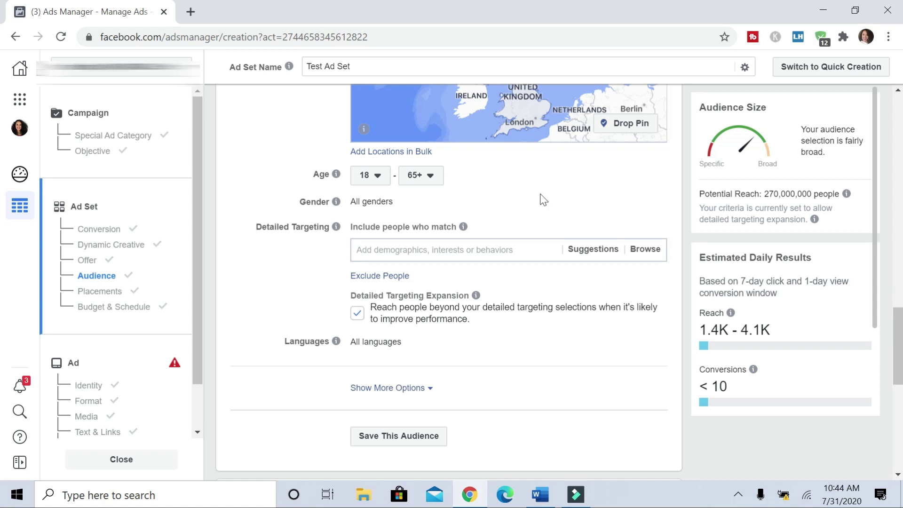
Set the audience age range to 24–37
{"action": "left_click", "coordinate": [378, 176]}
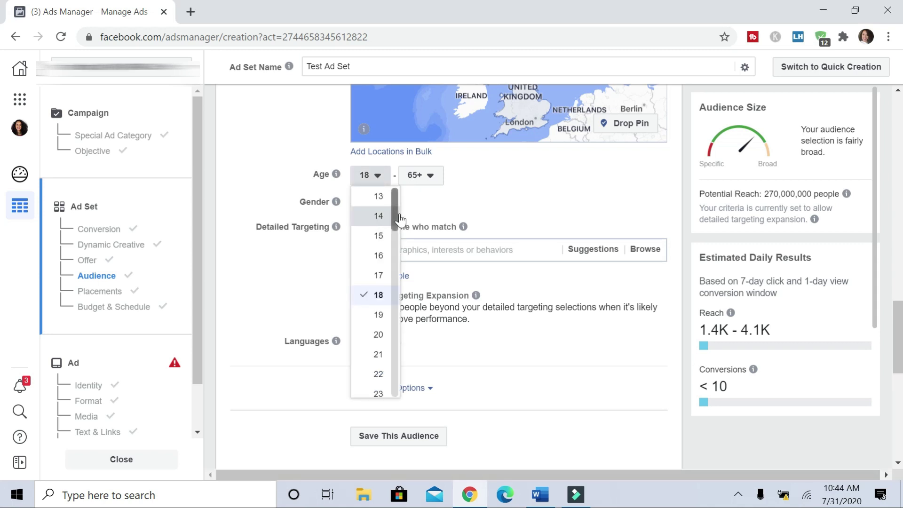
{"action": "left_click_drag", "start_coordinate": [400, 219], "coordinate": [397, 240]}
{"action": "scroll", "coordinate": [374, 226], "scroll_direction": "down", "scroll_amount": 4}
{"action": "left_click", "coordinate": [372, 217]}
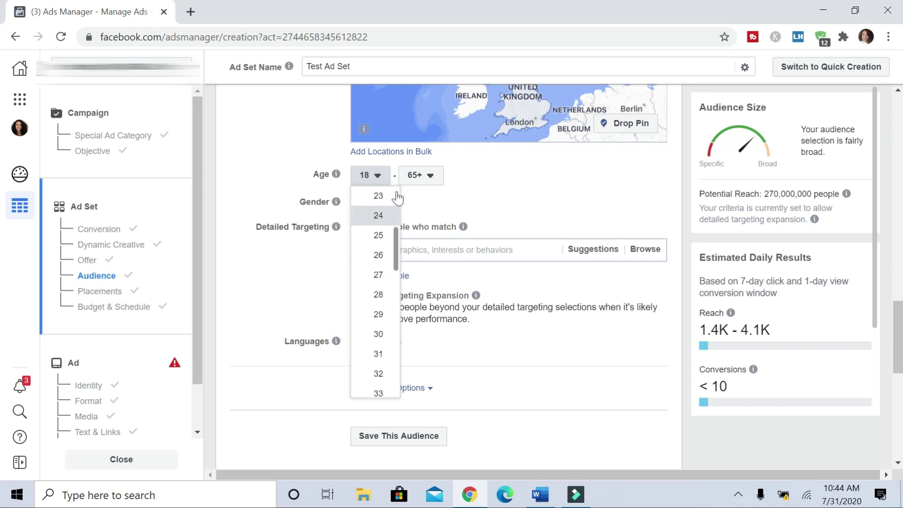
{"action": "left_click", "coordinate": [428, 178]}
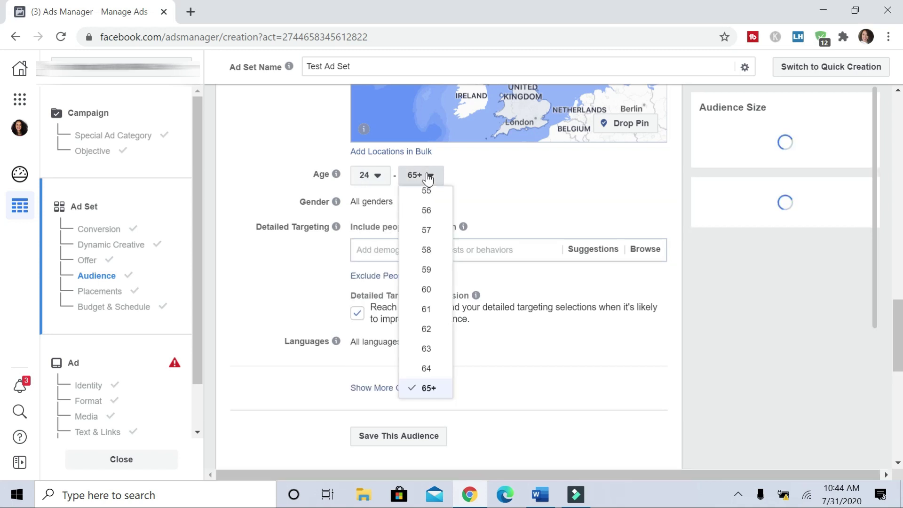
{"action": "left_click_drag", "start_coordinate": [447, 369], "coordinate": [449, 269]}
{"action": "left_click", "coordinate": [426, 302]}
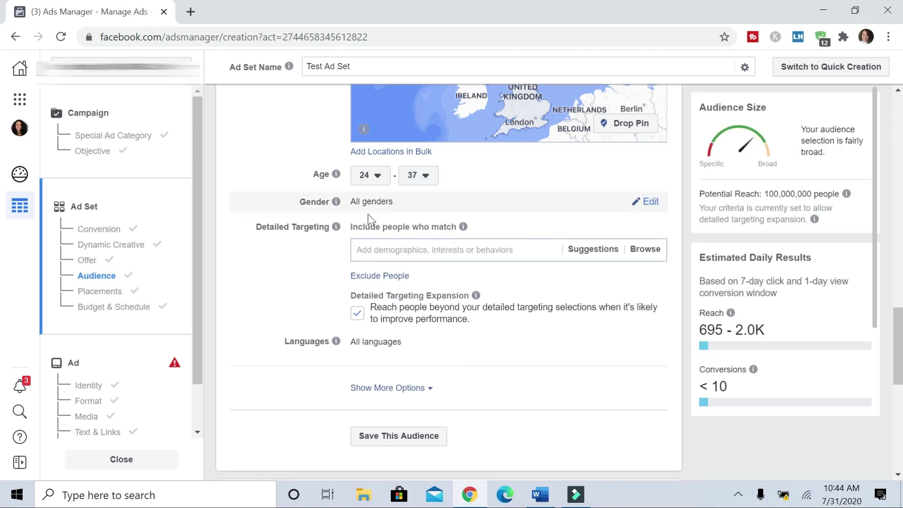
Restrict the audience gender to Women
{"action": "left_click", "coordinate": [651, 203]}
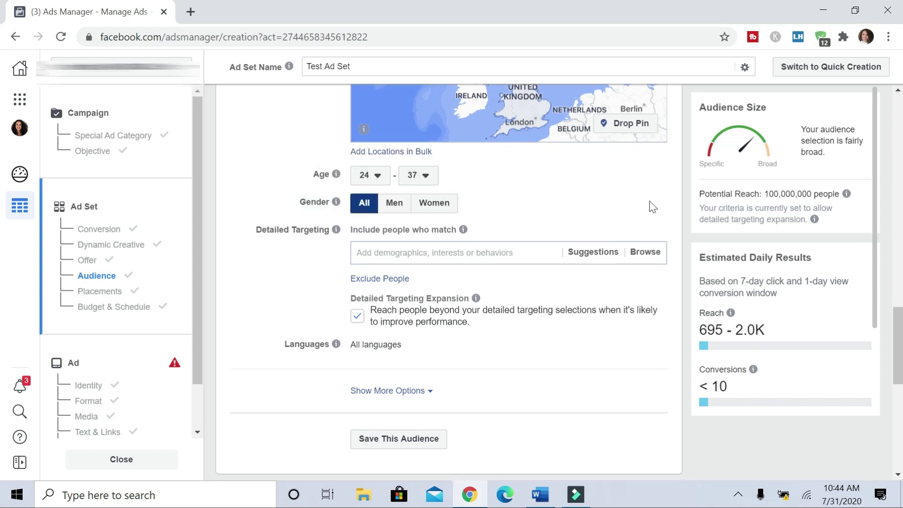
{"action": "left_click", "coordinate": [434, 216]}
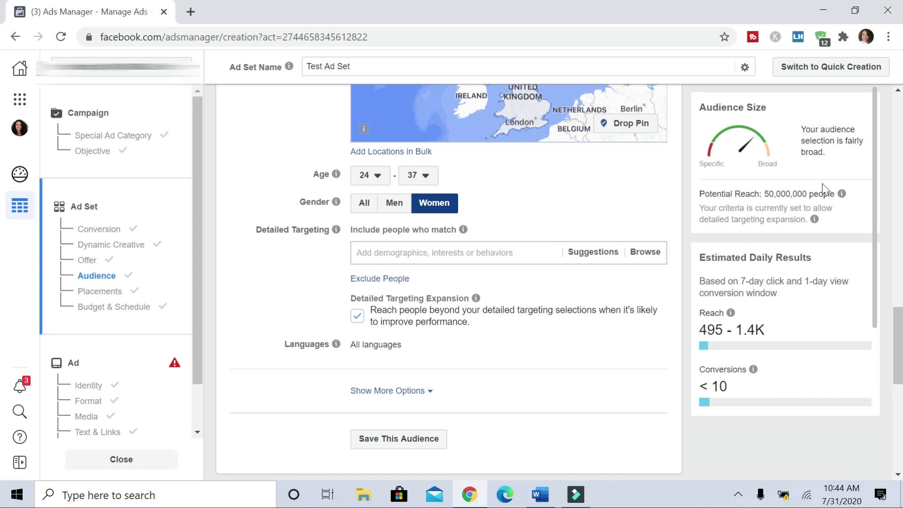
{"action": "mouse_move", "coordinate": [463, 230]}
Search 'Kylie' and add Kylie Cosmetics to detailed targeting
{"action": "type", "text": "Kylie"}
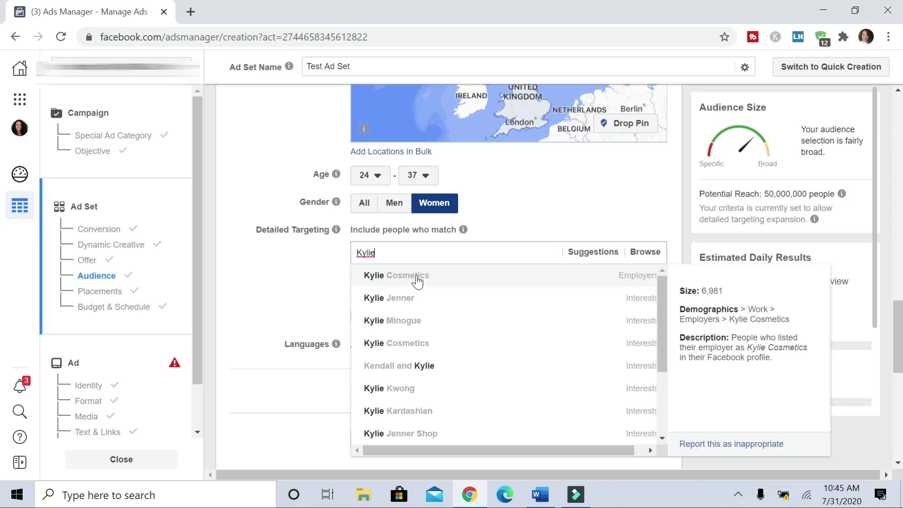
{"action": "left_click", "coordinate": [416, 278]}
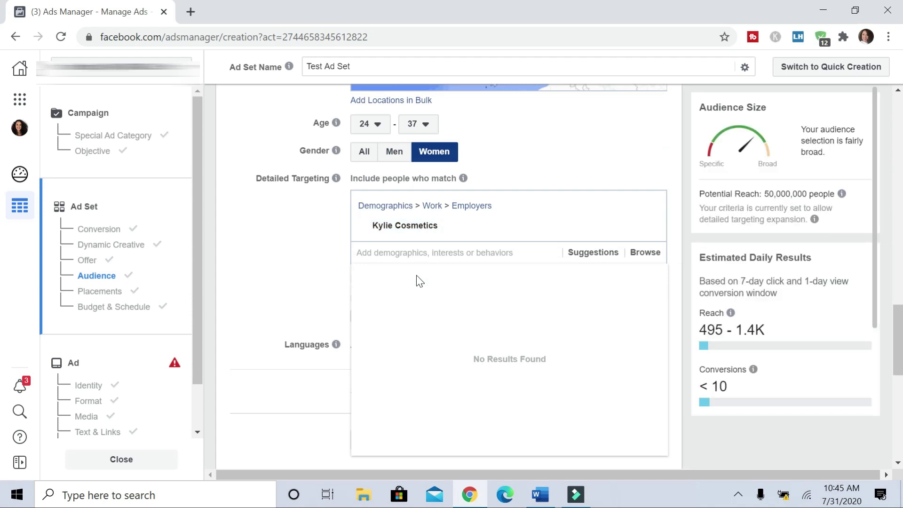
{"action": "left_click", "coordinate": [304, 241]}
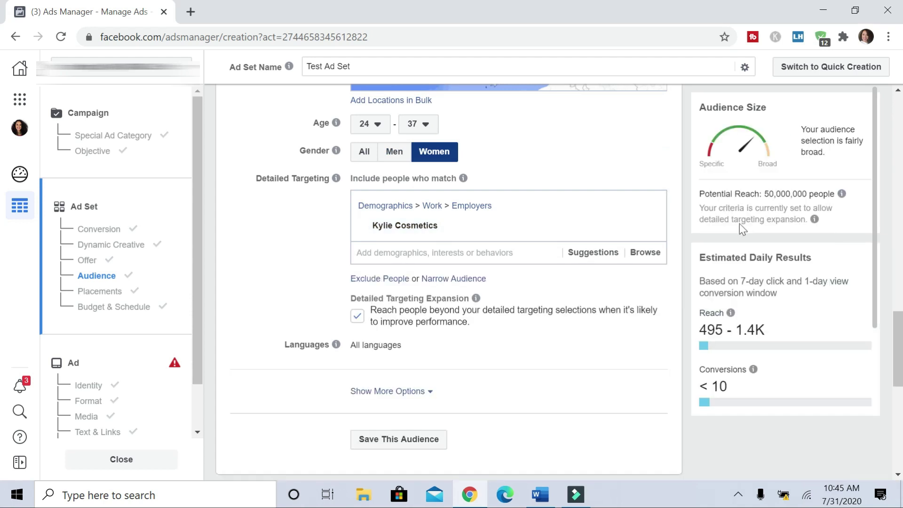
{"action": "mouse_move", "coordinate": [839, 195]}
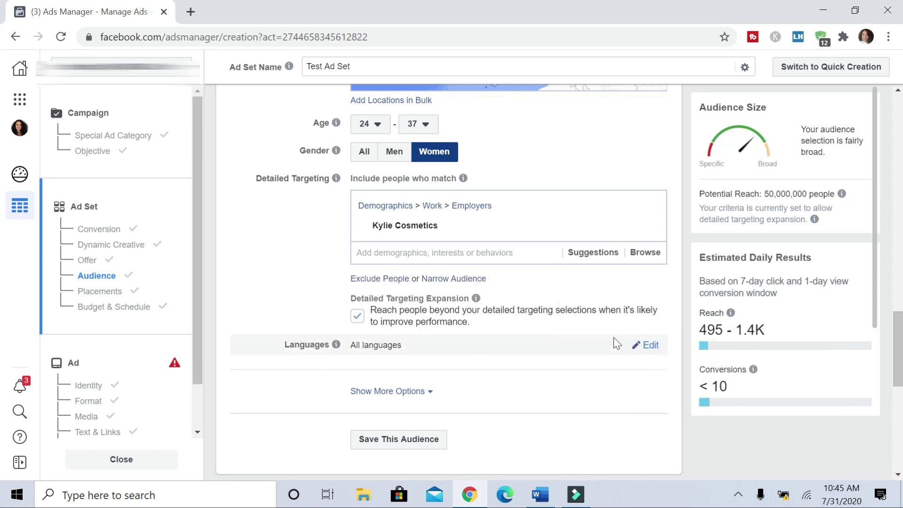
Set the audience language to English (All) and expand the extra audience options
{"action": "left_click", "coordinate": [650, 346]}
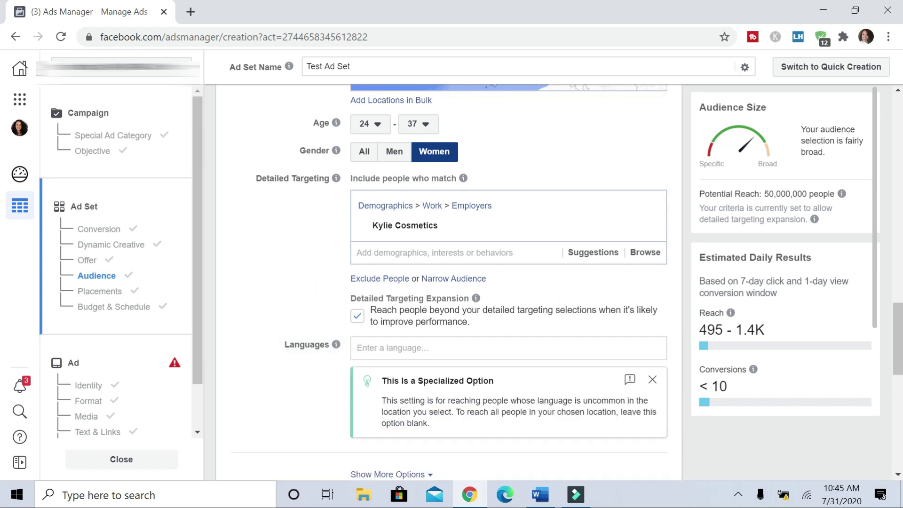
{"action": "type", "text": "Eng"}
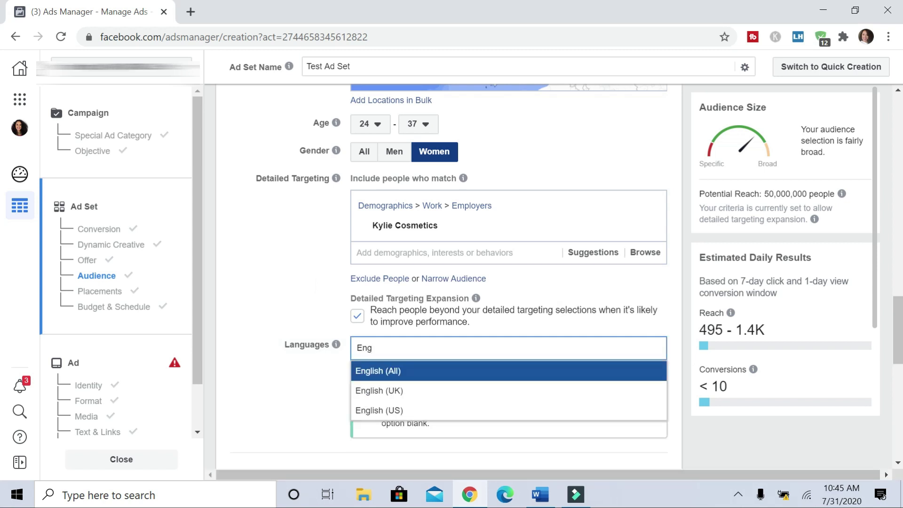
{"action": "left_click", "coordinate": [483, 372]}
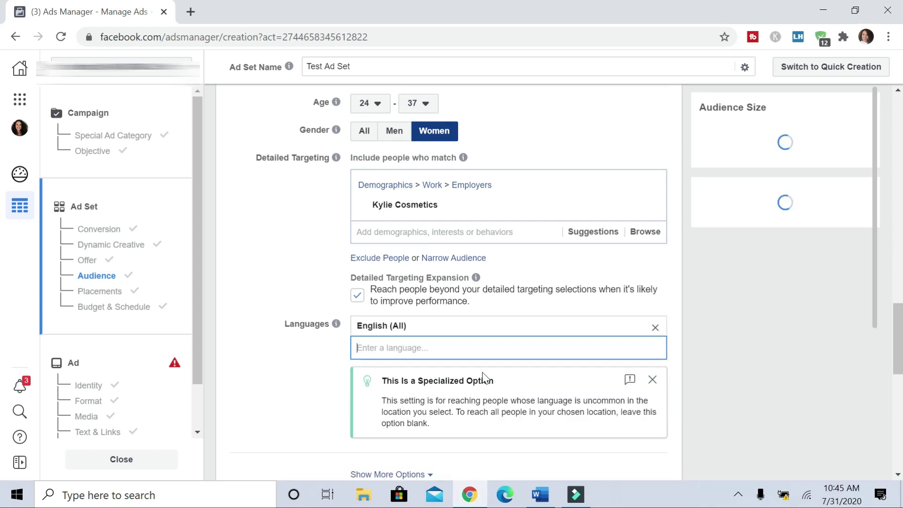
{"action": "left_click", "coordinate": [287, 284]}
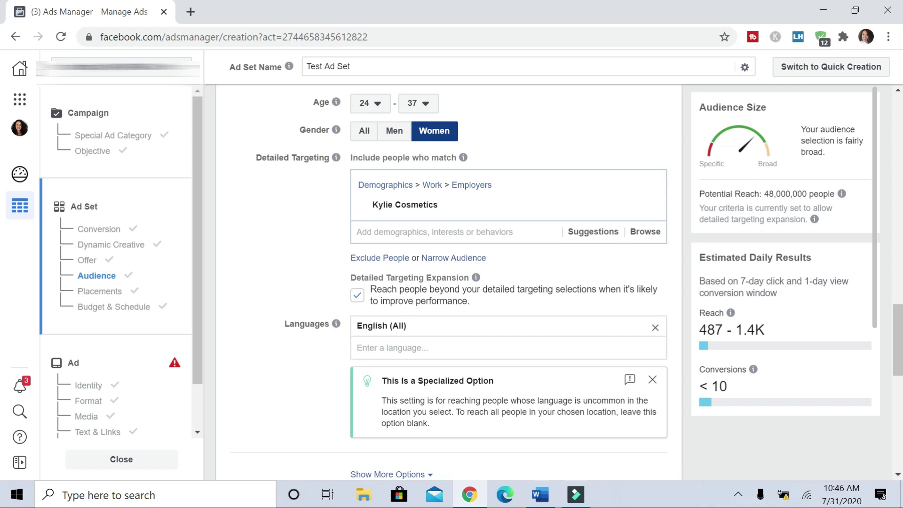
{"action": "scroll", "coordinate": [898, 338], "scroll_direction": "down", "scroll_amount": 5}
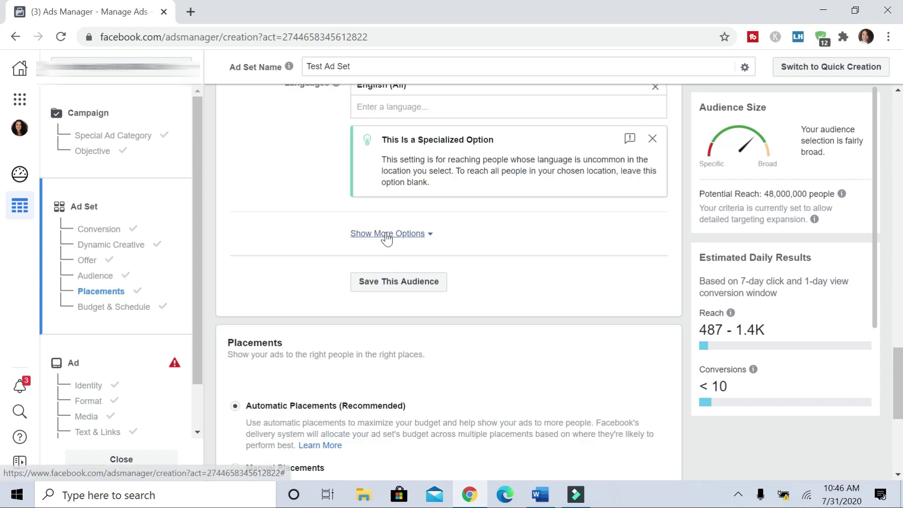
{"action": "left_click", "coordinate": [384, 234]}
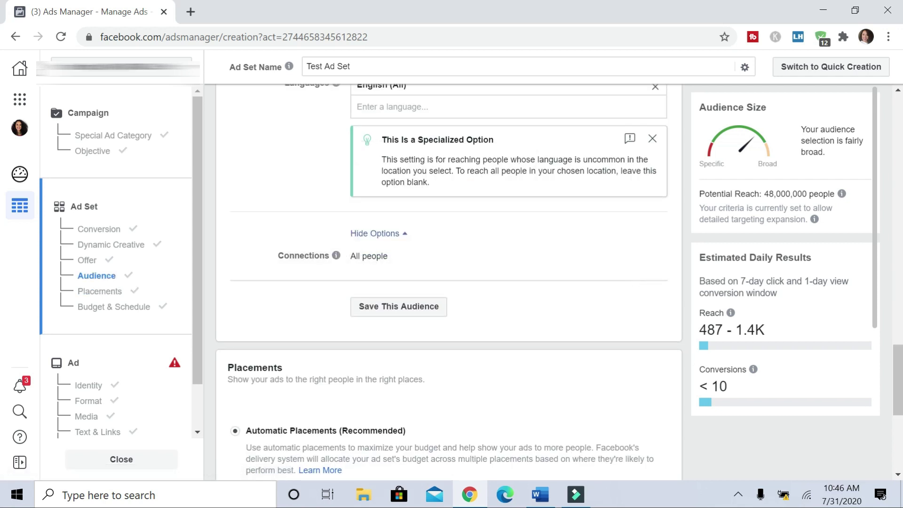
Switch to Manual Placements and uncheck Instagram and Facebook Stories
{"action": "scroll", "coordinate": [3, 382], "scroll_direction": "down", "scroll_amount": 4}
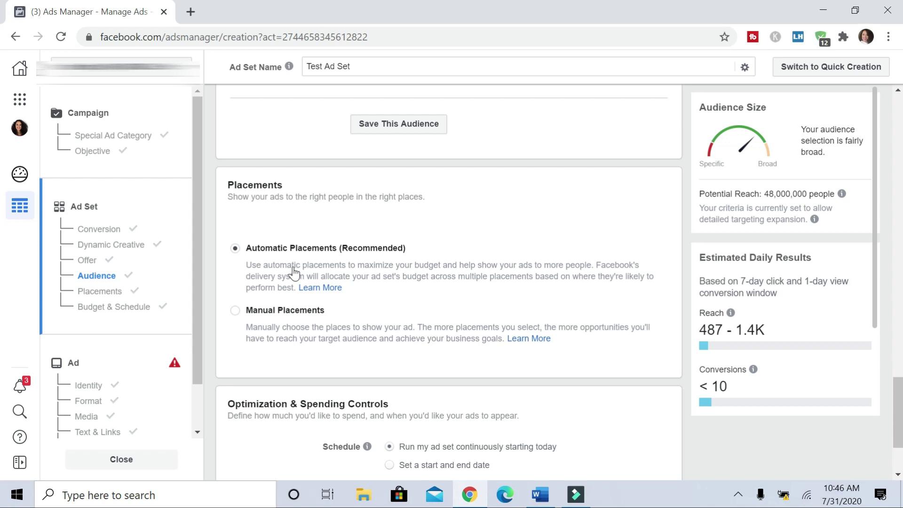
{"action": "left_click", "coordinate": [233, 314]}
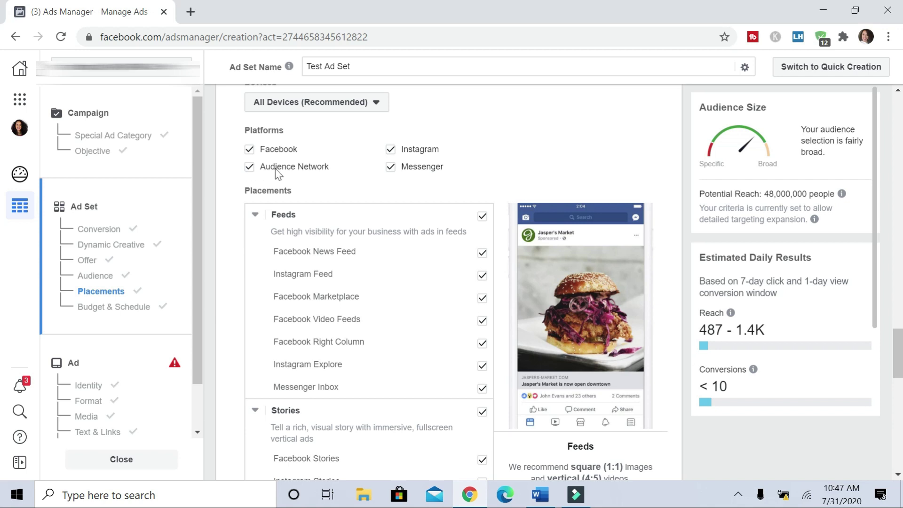
{"action": "left_click", "coordinate": [390, 170]}
{"action": "left_click", "coordinate": [390, 151]}
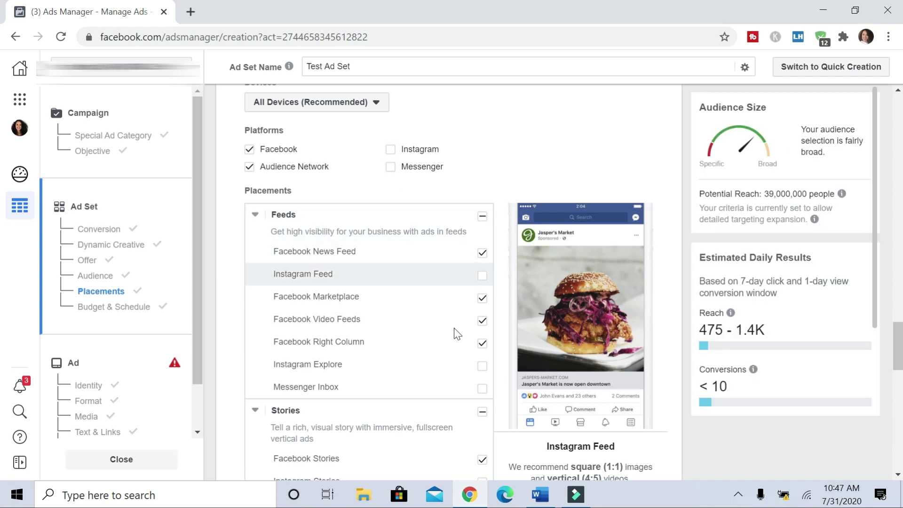
{"action": "scroll", "coordinate": [504, 341], "scroll_direction": "down", "scroll_amount": 4}
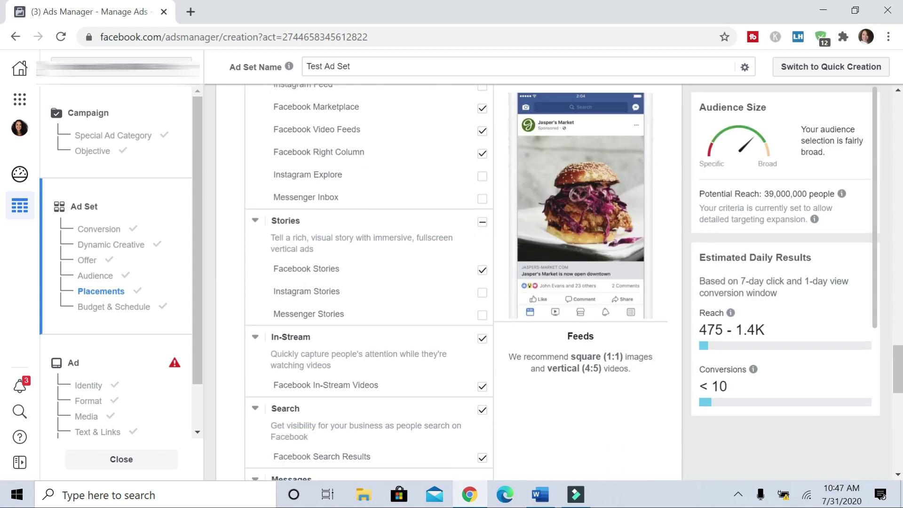
{"action": "left_click", "coordinate": [483, 273]}
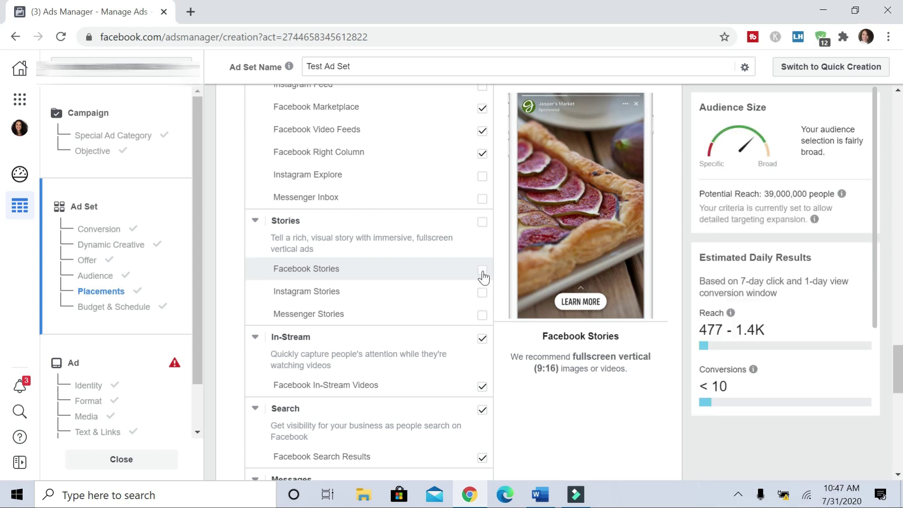
{"action": "scroll", "coordinate": [483, 278], "scroll_direction": "up", "scroll_amount": 5}
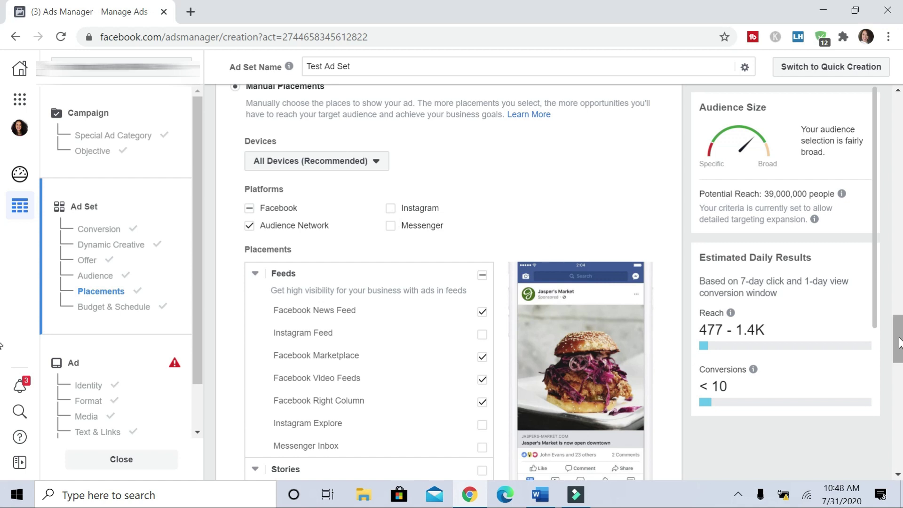
{"action": "left_click_drag", "start_coordinate": [898, 342], "coordinate": [898, 423]}
{"action": "scroll", "coordinate": [2, 426], "scroll_direction": "down", "scroll_amount": 5}
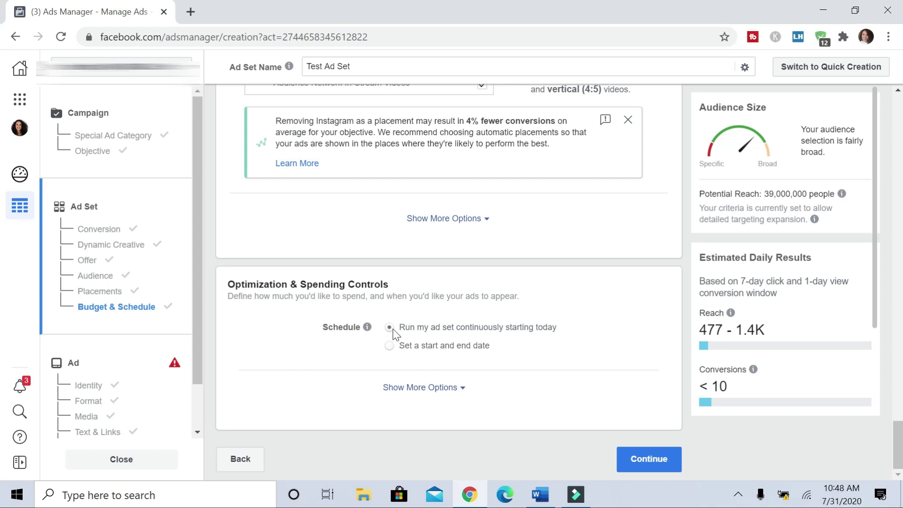
Continue to the ad level and rename 'Default name - Conversions' to 'Test Ad'
{"action": "left_click", "coordinate": [646, 463]}
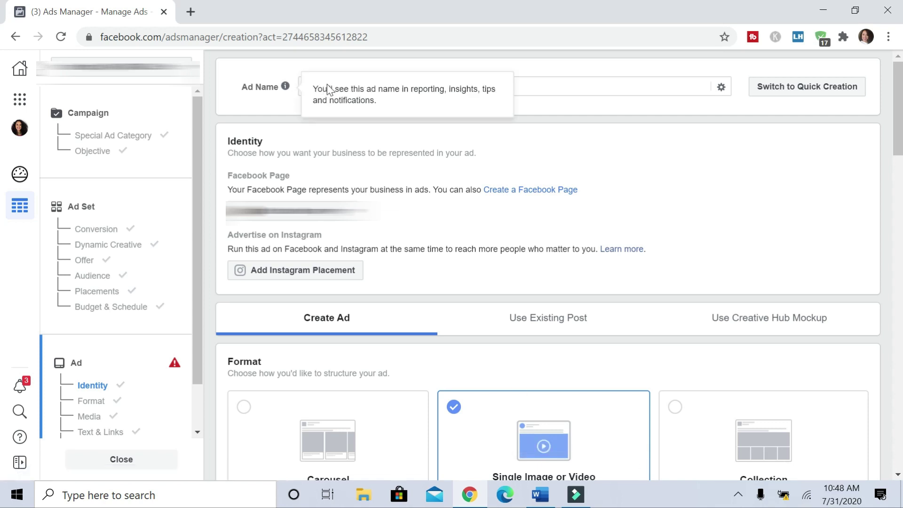
{"action": "left_click", "coordinate": [409, 86]}
{"action": "key", "text": "ctrl+a"}
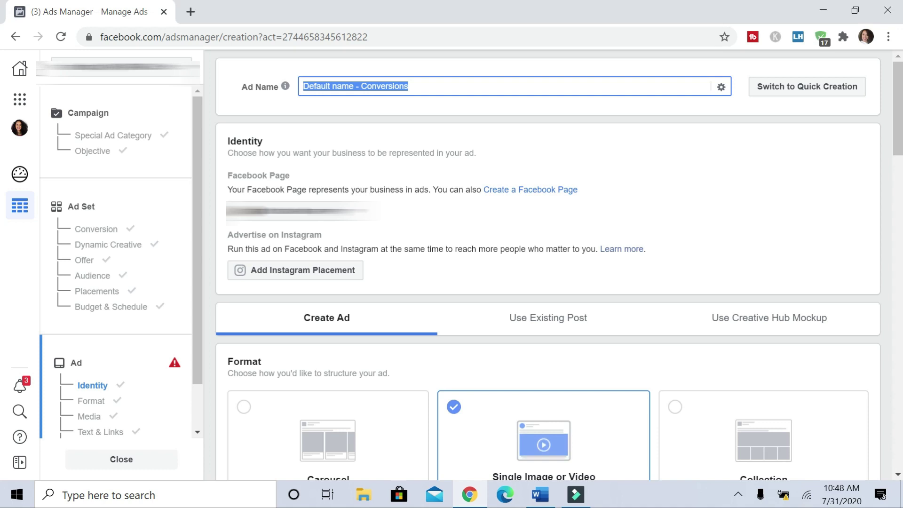
{"action": "type", "text": "T"}
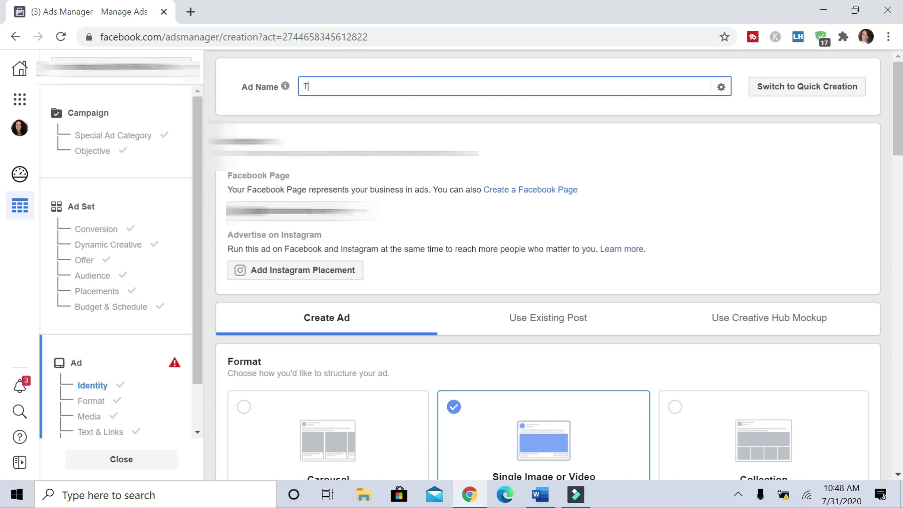
{"action": "type", "text": "est Ad"}
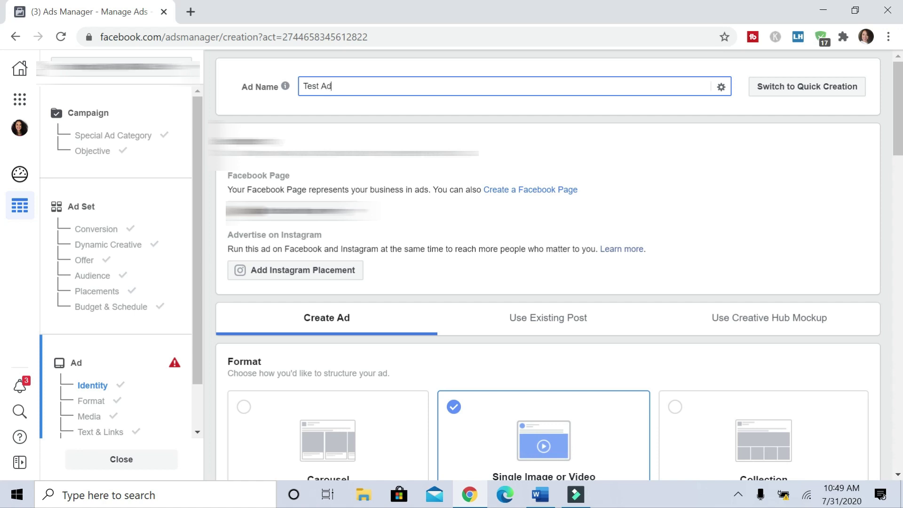
{"action": "left_click_drag", "start_coordinate": [814, 141], "coordinate": [1, 158]}
{"action": "scroll", "coordinate": [1, 158], "scroll_direction": "down", "scroll_amount": 1}
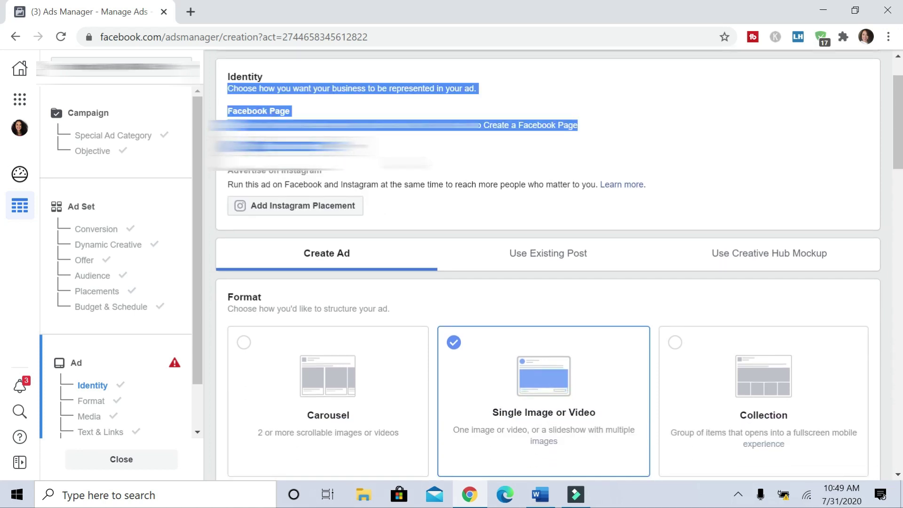
{"action": "left_click", "coordinate": [2, 162]}
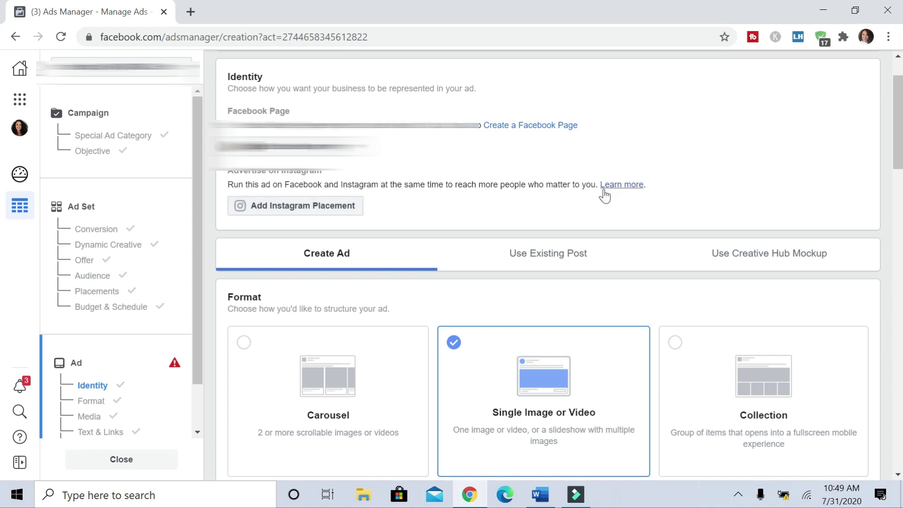
{"action": "scroll", "coordinate": [1, 139], "scroll_direction": "down", "scroll_amount": 3}
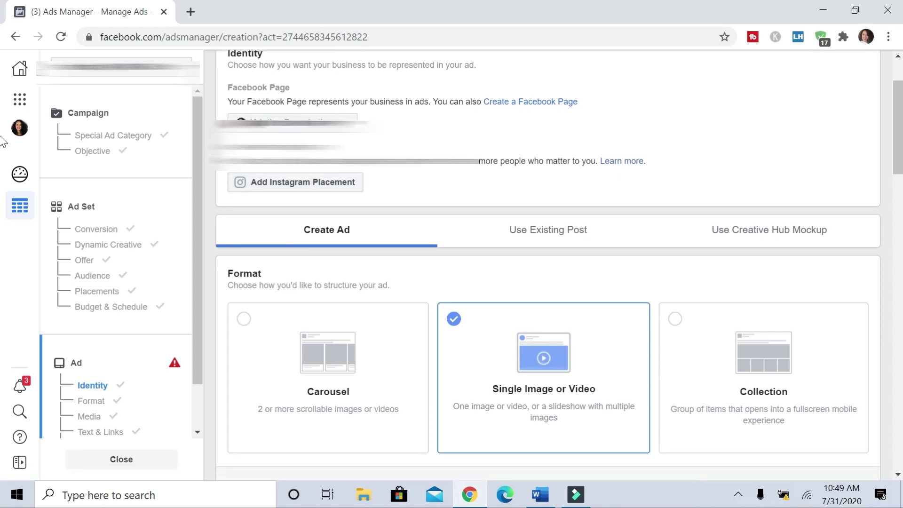
{"action": "left_click_drag", "start_coordinate": [1, 141], "coordinate": [3, 160]}
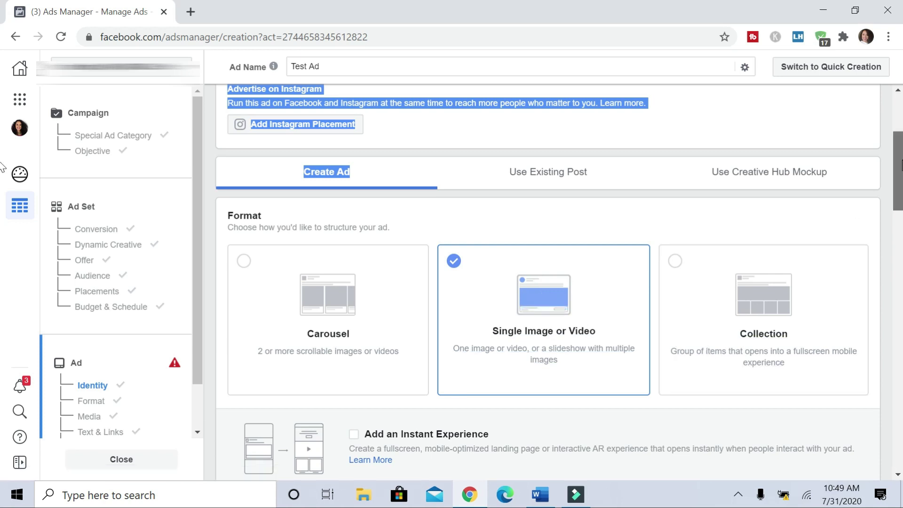
{"action": "scroll", "coordinate": [209, 256], "scroll_direction": "down", "scroll_amount": 3}
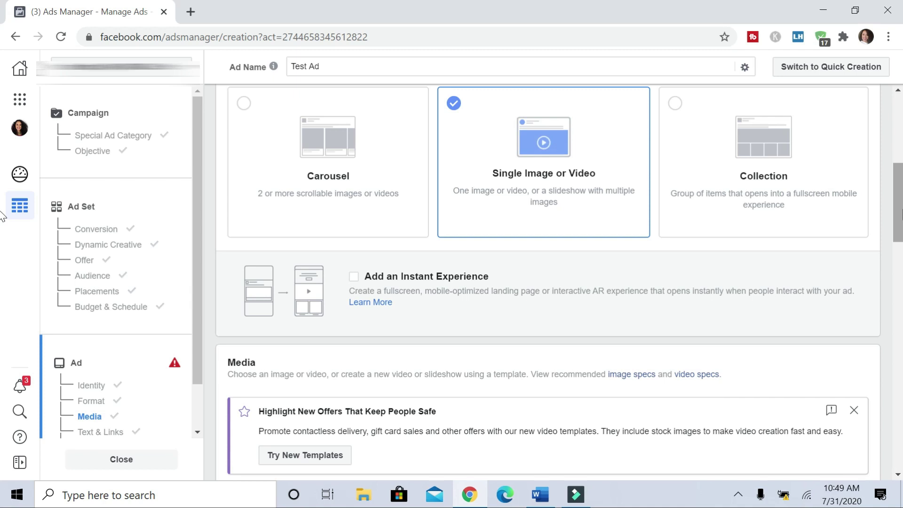
{"action": "scroll", "coordinate": [898, 235], "scroll_direction": "down", "scroll_amount": 4}
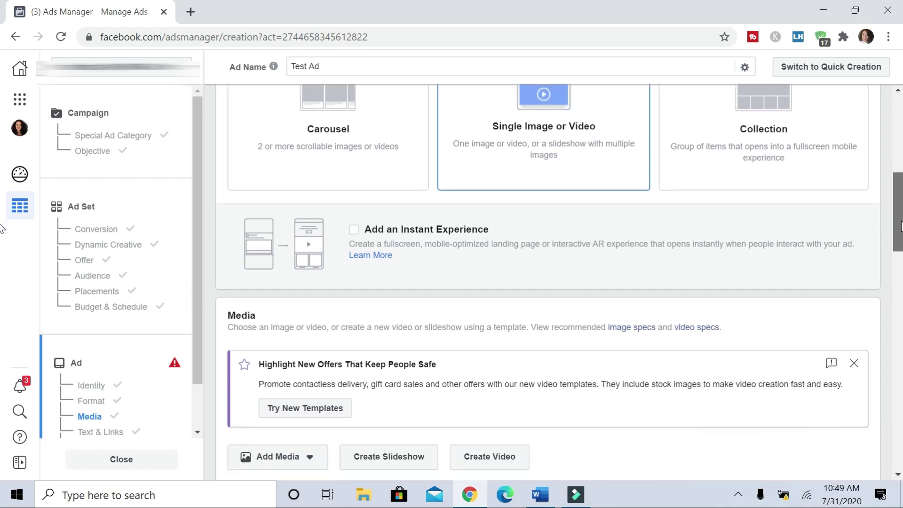
{"action": "scroll", "coordinate": [901, 265], "scroll_direction": "down", "scroll_amount": 3}
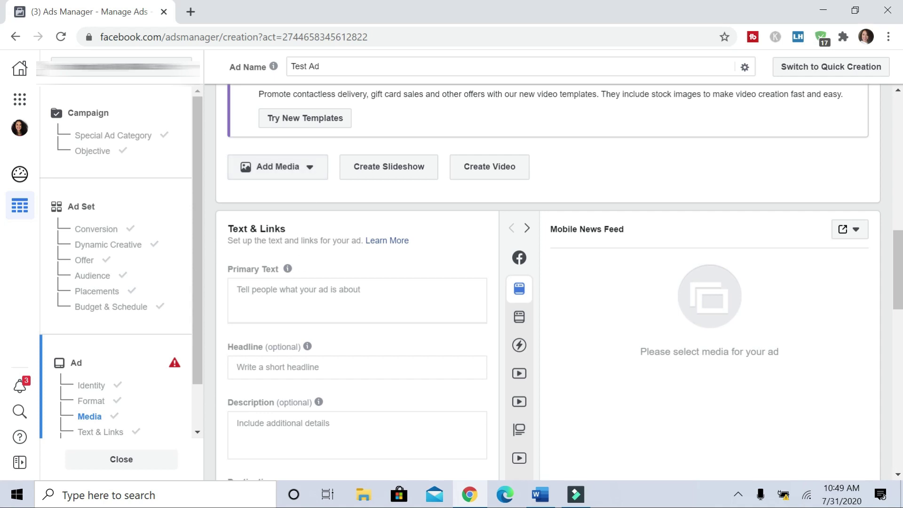
{"action": "left_click", "coordinate": [238, 289]}
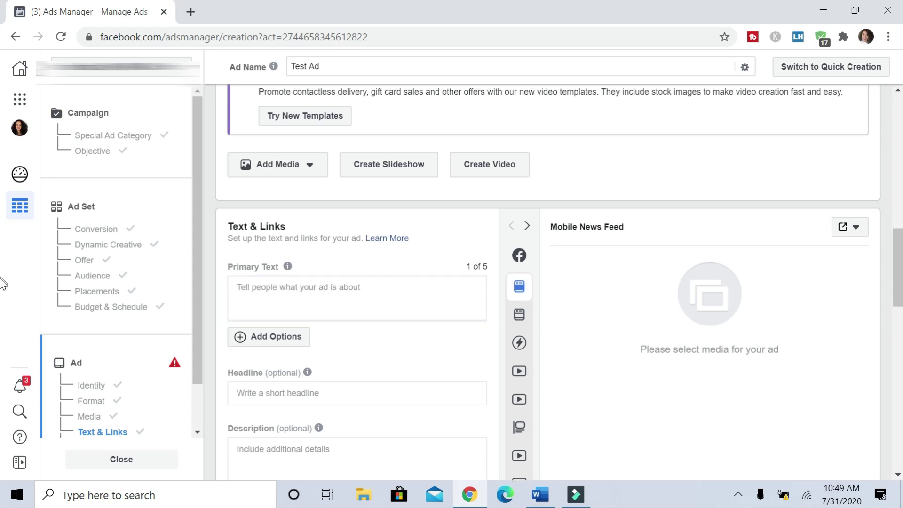
{"action": "scroll", "coordinate": [241, 323], "scroll_direction": "down", "scroll_amount": 5}
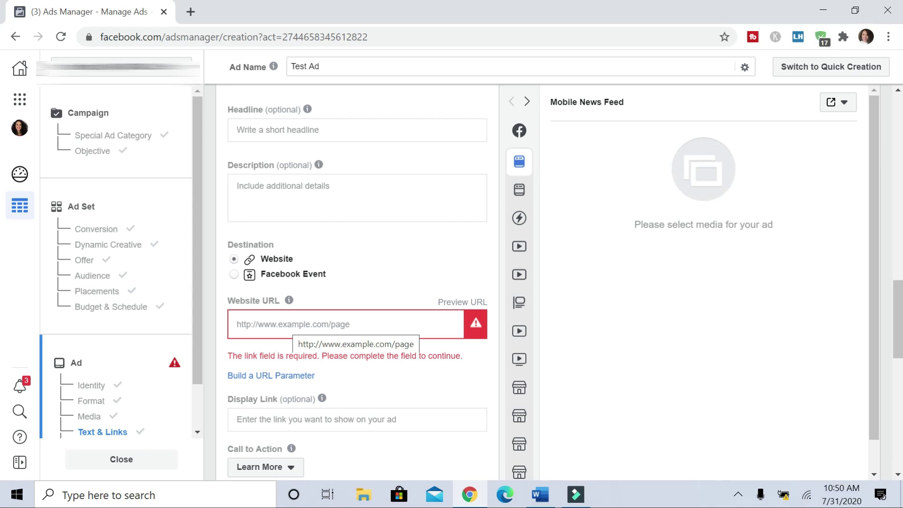
{"action": "scroll", "coordinate": [2, 314], "scroll_direction": "down", "scroll_amount": 2}
{"action": "scroll", "coordinate": [2, 315], "scroll_direction": "down", "scroll_amount": 1}
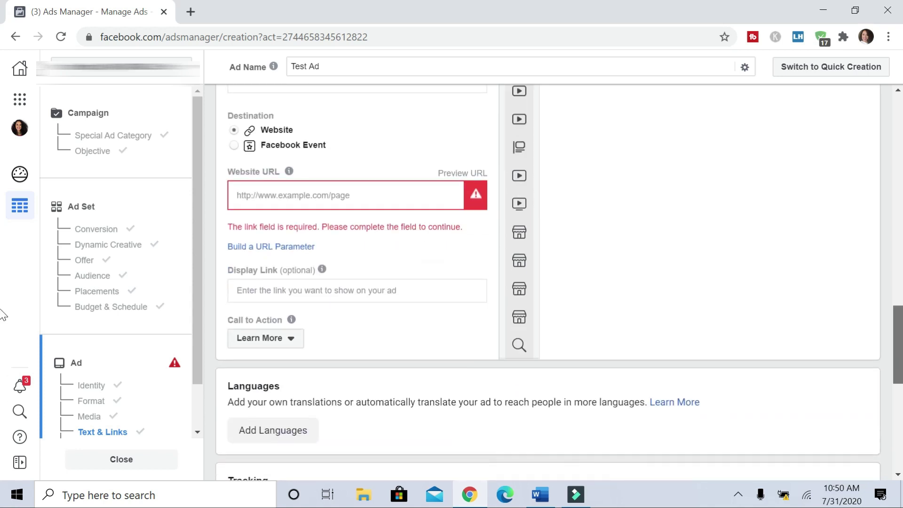
{"action": "left_click", "coordinate": [279, 348]}
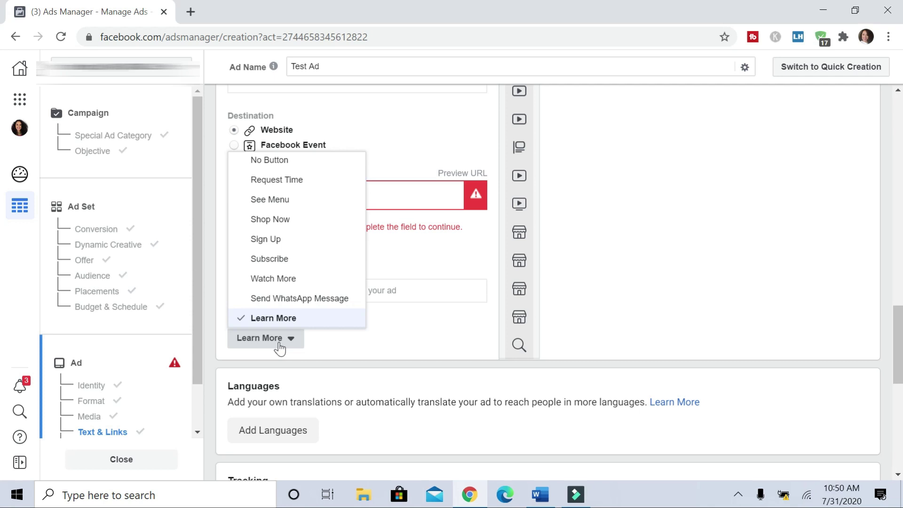
{"action": "left_click", "coordinate": [364, 347]}
{"action": "scroll", "coordinate": [2, 374], "scroll_direction": "up", "scroll_amount": 8}
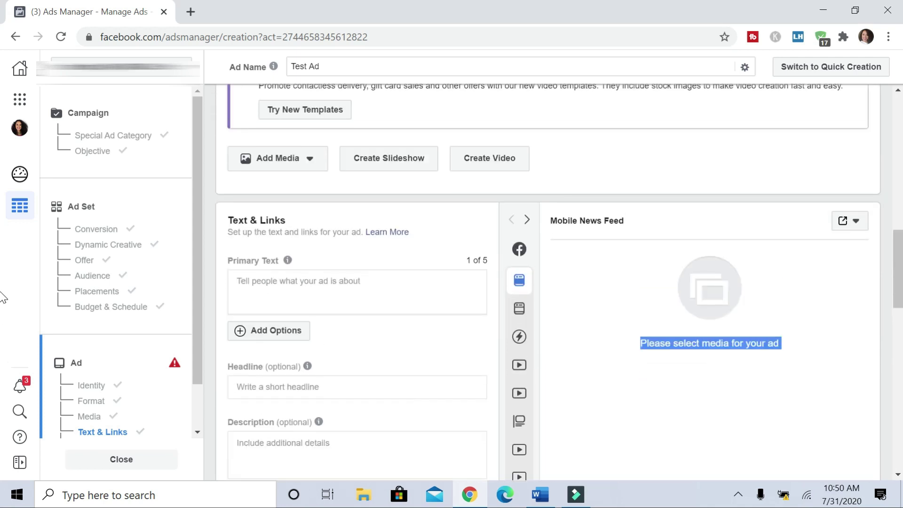
{"action": "scroll", "coordinate": [2, 301], "scroll_direction": "down", "scroll_amount": 1}
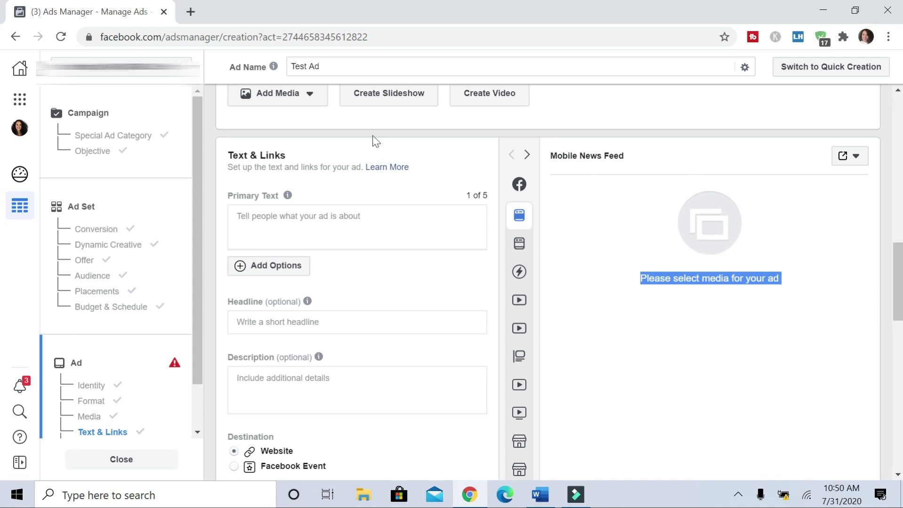
{"action": "left_click", "coordinate": [3, 288]}
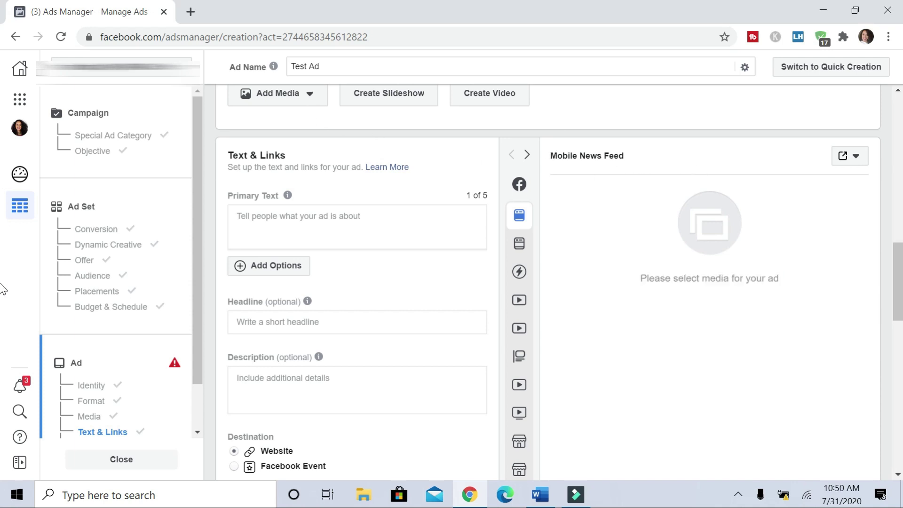